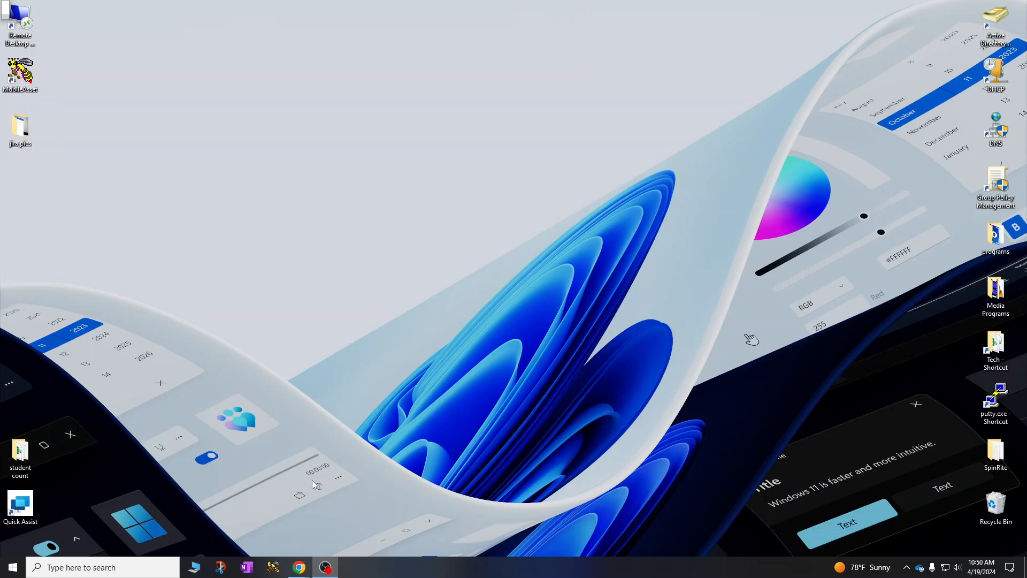
# Launch Google Drive for desktop and start signing in through the browser.
pyautogui.click(105, 568)
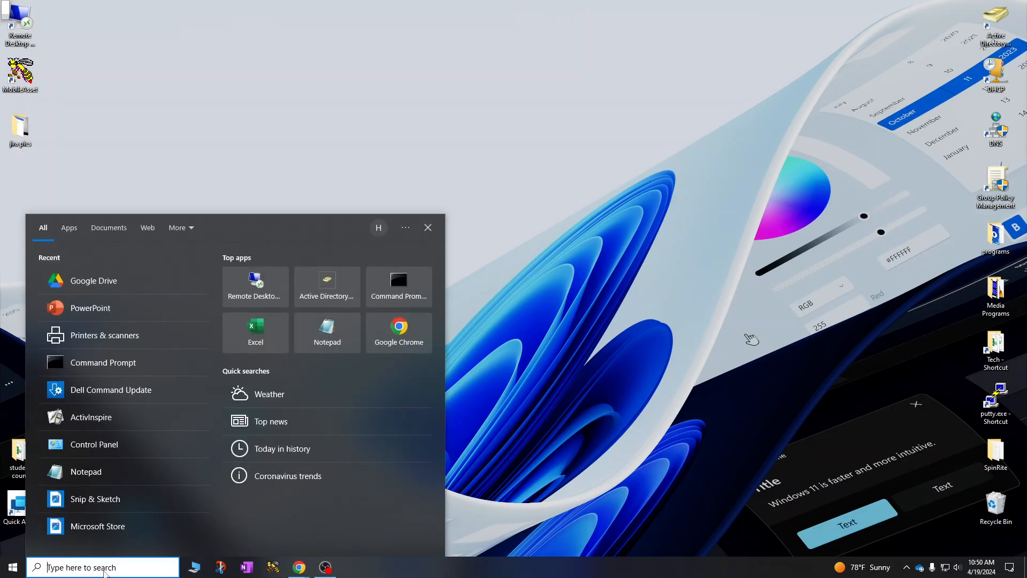
pyautogui.write('goo')
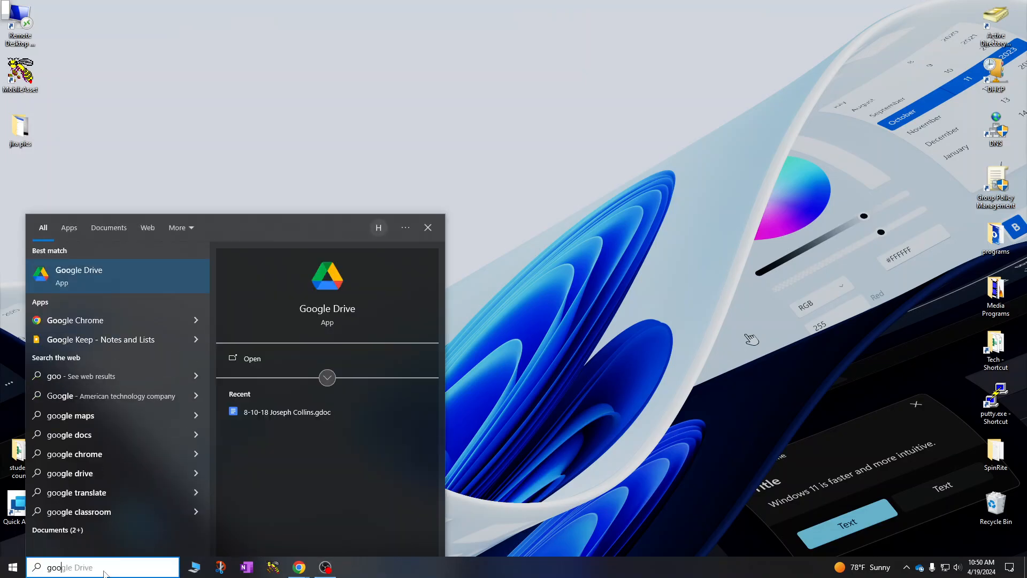
pyautogui.click(87, 274)
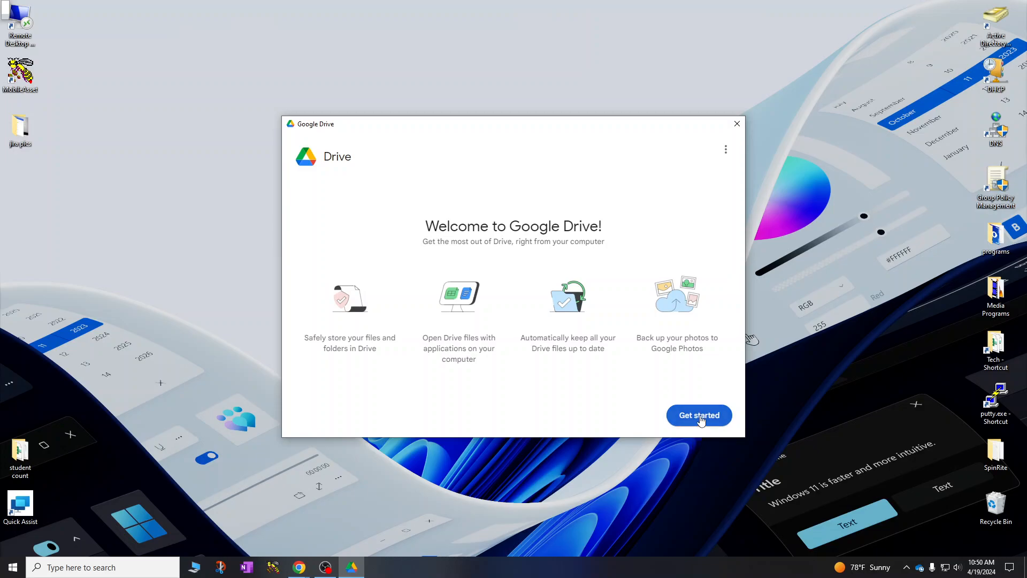
pyautogui.click(701, 420)
pyautogui.click(353, 315)
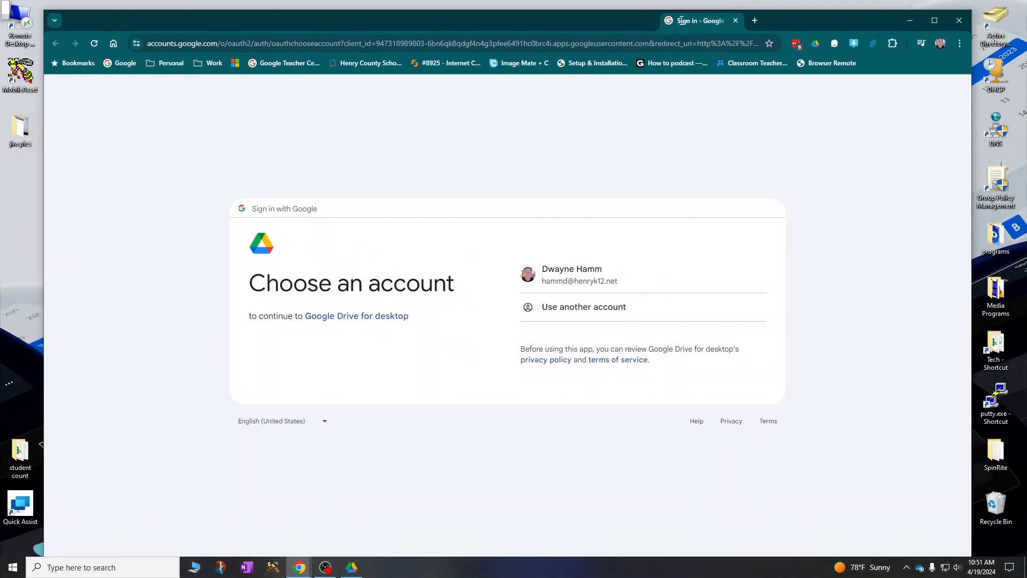
# Sign in to Google Drive for desktop with the listed school account, then close the browser and dismiss the loading notification.
pyautogui.moveTo(682, 21); pyautogui.dragTo(689, 11)
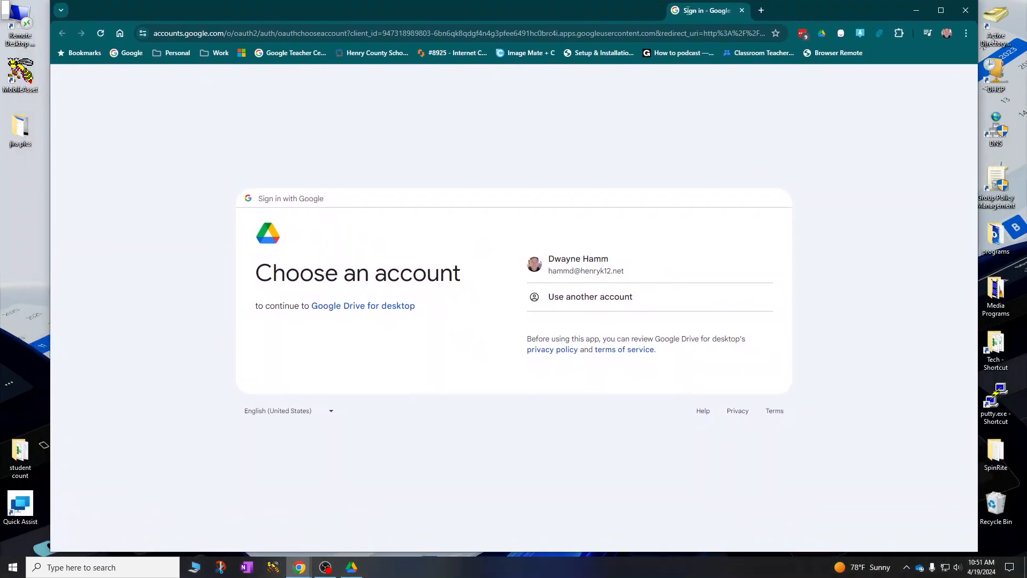
pyautogui.click(587, 272)
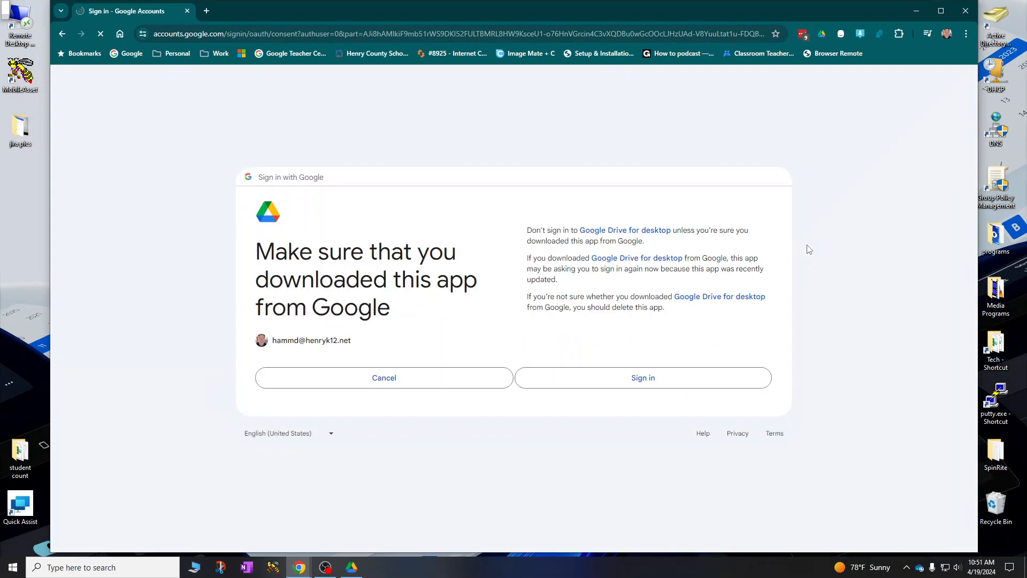
pyautogui.click(648, 381)
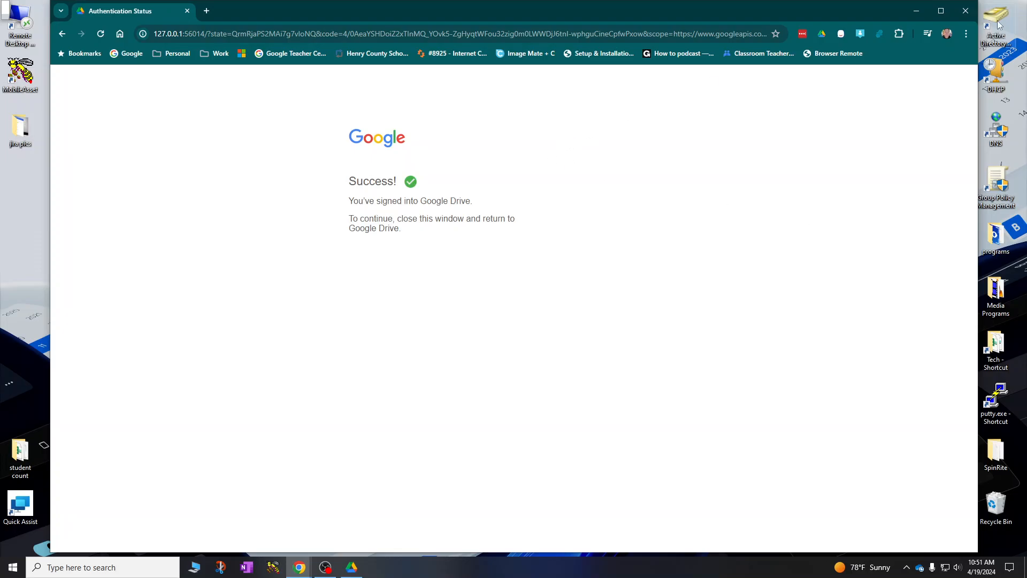
pyautogui.click(966, 11)
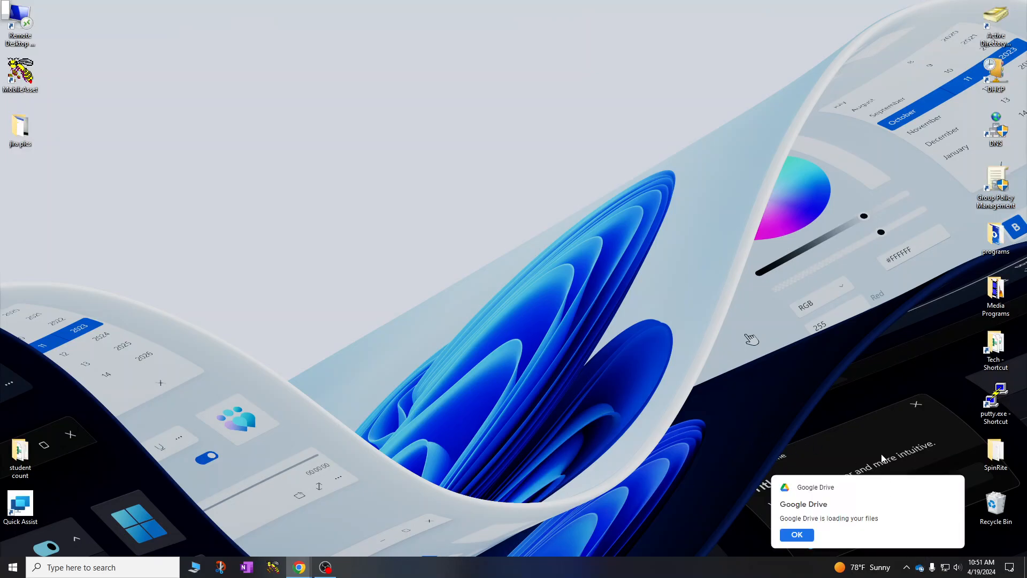
pyautogui.click(797, 535)
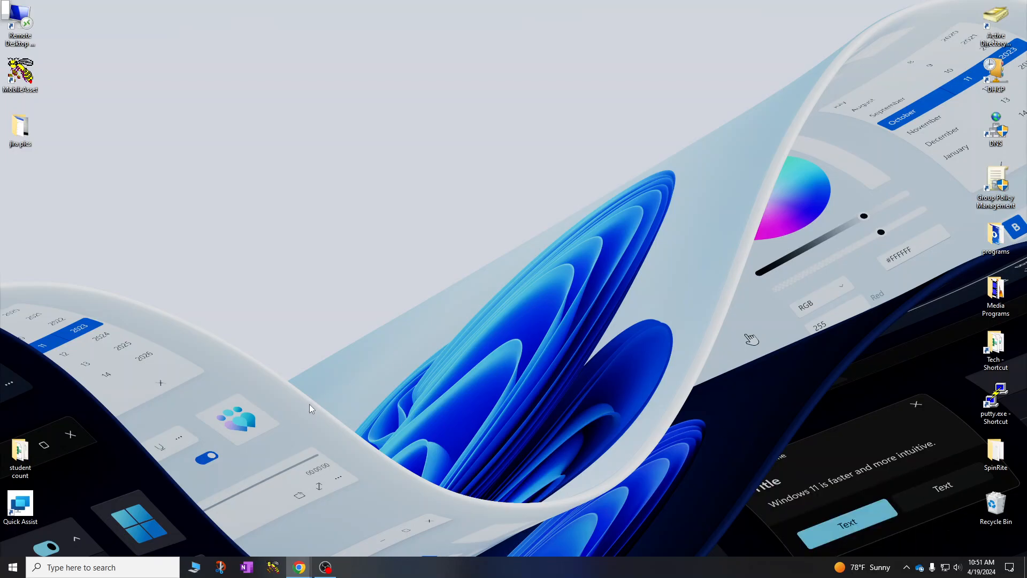
# Open the My Drive folder on Google Drive (G:) from This PC.
pyautogui.click(13, 567)
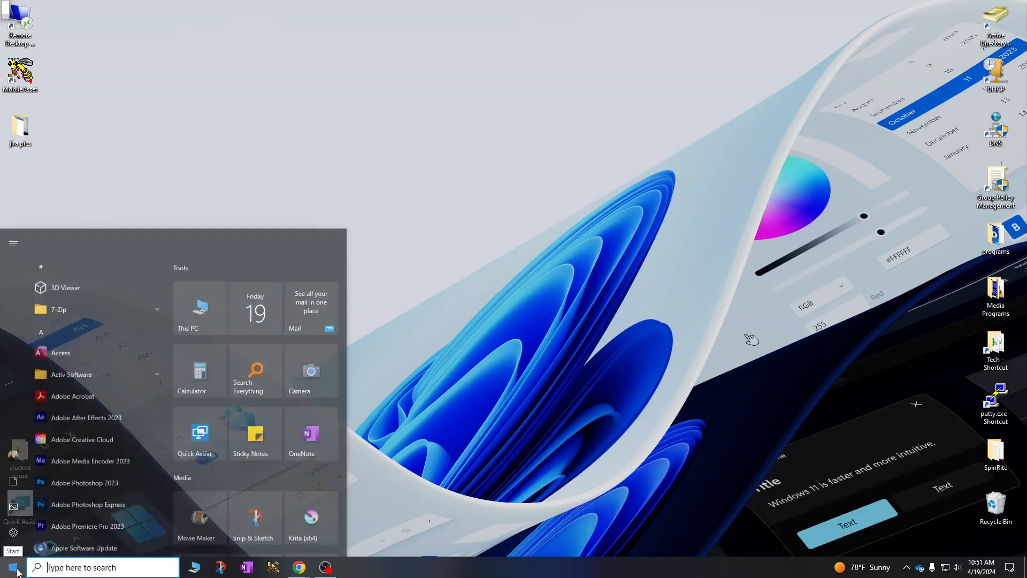
pyautogui.click(208, 271)
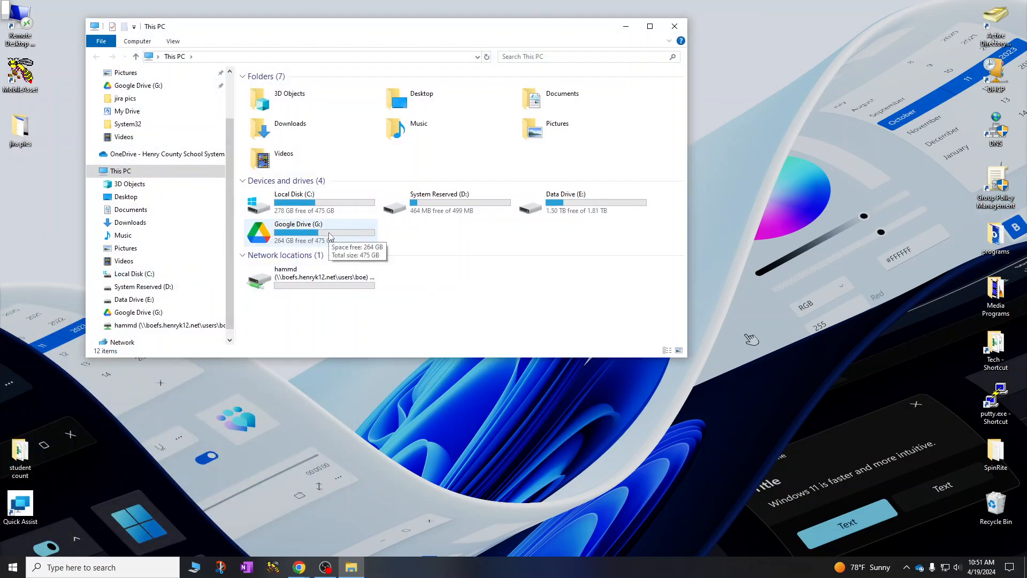
pyautogui.moveTo(387, 32); pyautogui.dragTo(501, 56)
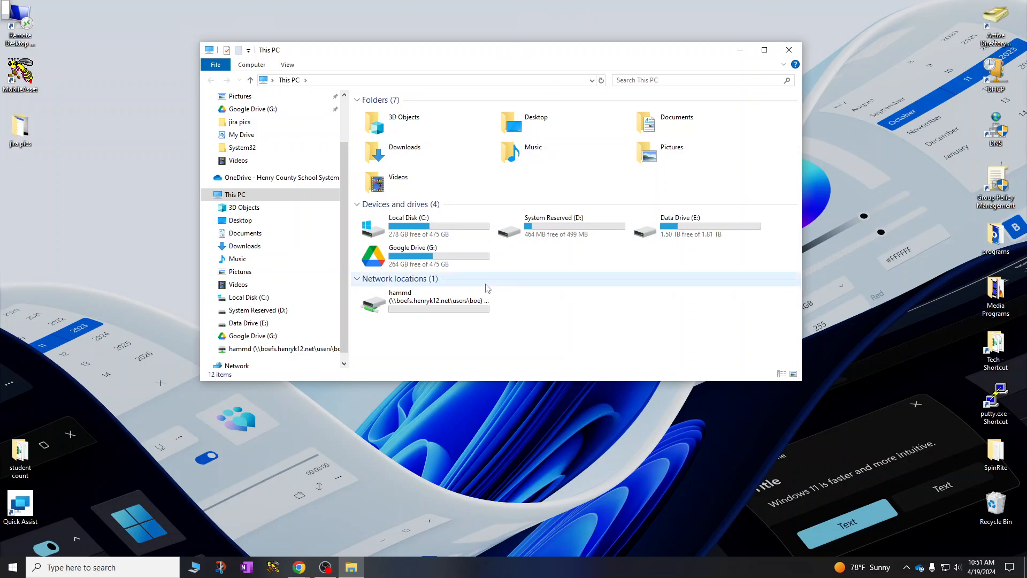
pyautogui.doubleClick(434, 257)
pyautogui.doubleClick(399, 113)
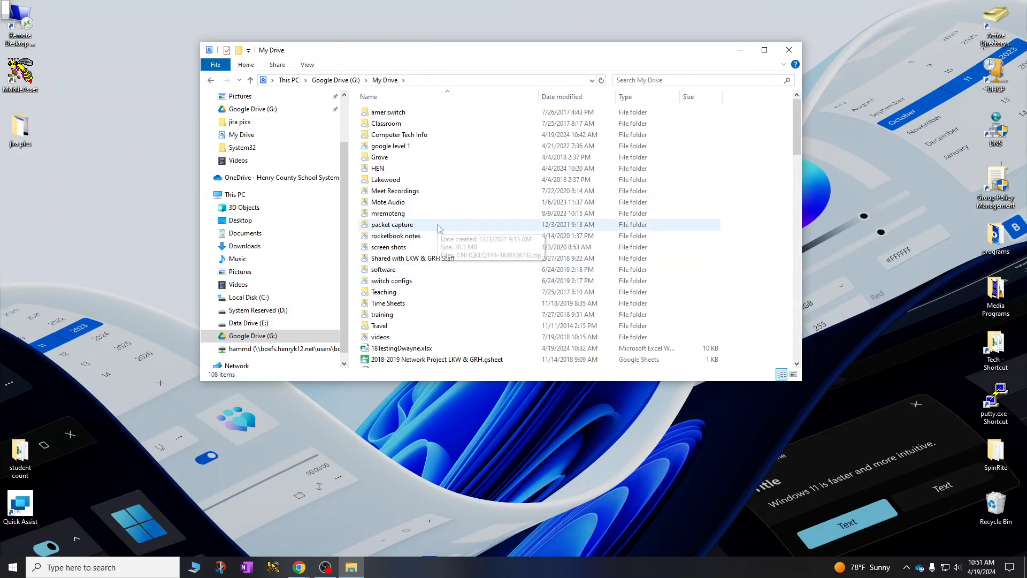
# Create a new folder named "documents" in My Drive.
pyautogui.click(240, 51)
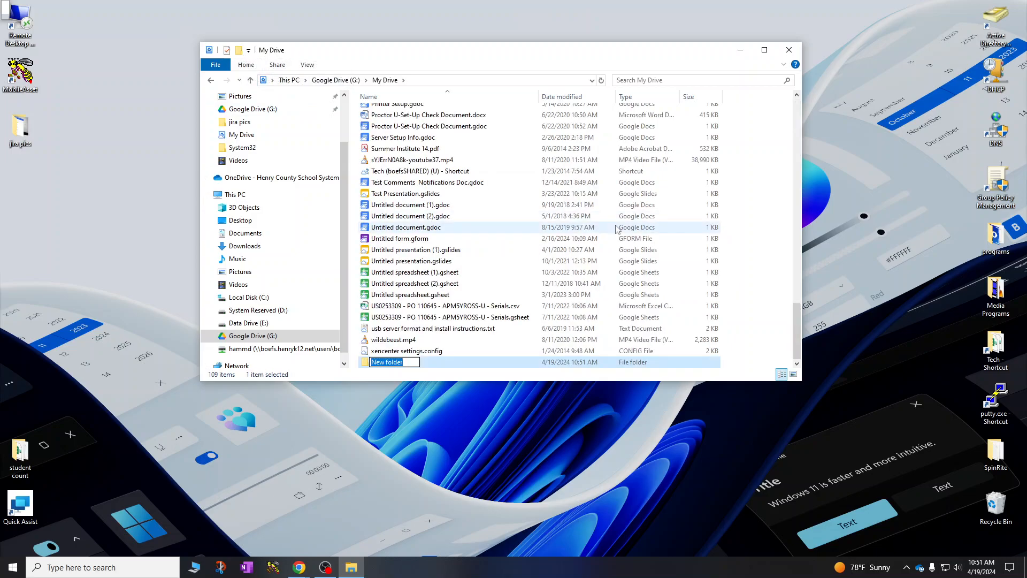
pyautogui.write('documents')
pyautogui.press('Return')
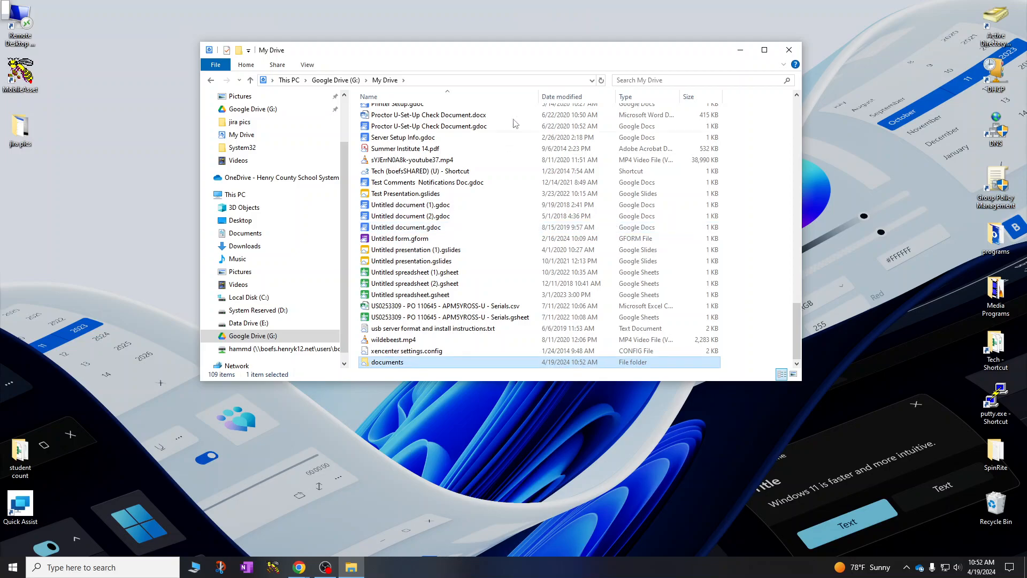
# Open the computer's local Documents folder in a second window and arrange it so both windows are accessible.
pyautogui.moveTo(510, 50); pyautogui.dragTo(670, 131)
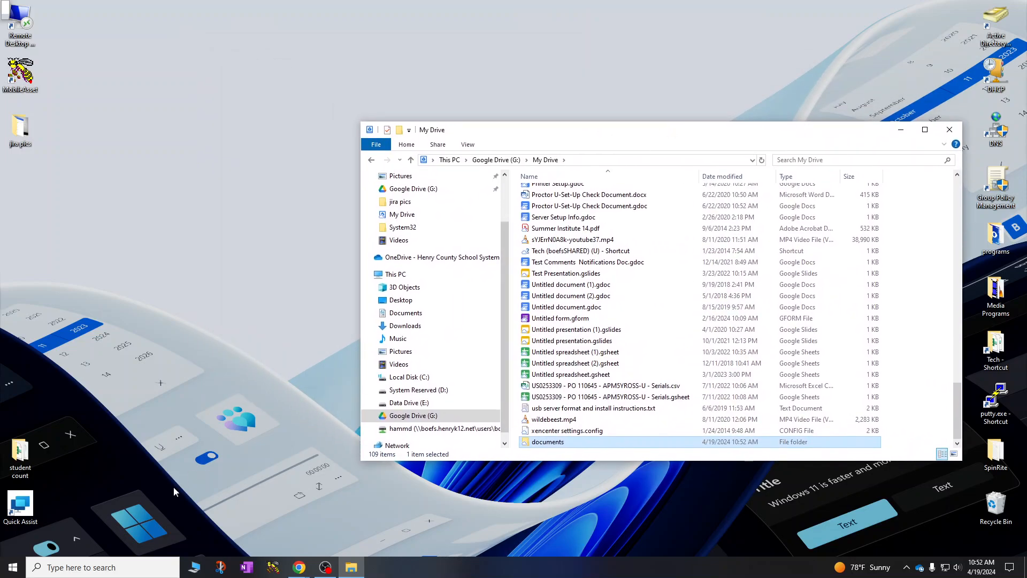
pyautogui.click(13, 567)
pyautogui.click(211, 276)
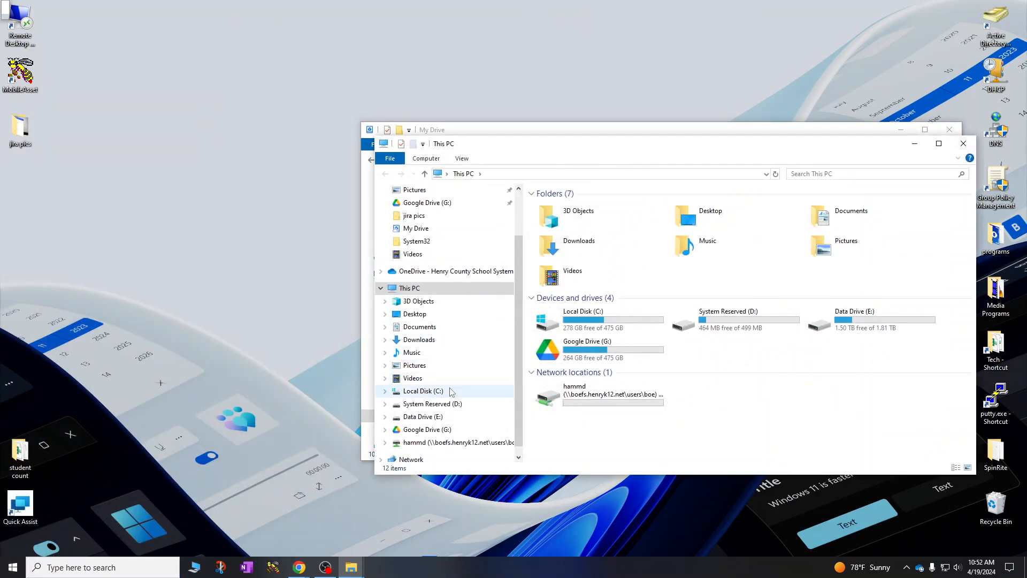
pyautogui.click(420, 327)
pyautogui.moveTo(570, 150); pyautogui.dragTo(281, 37)
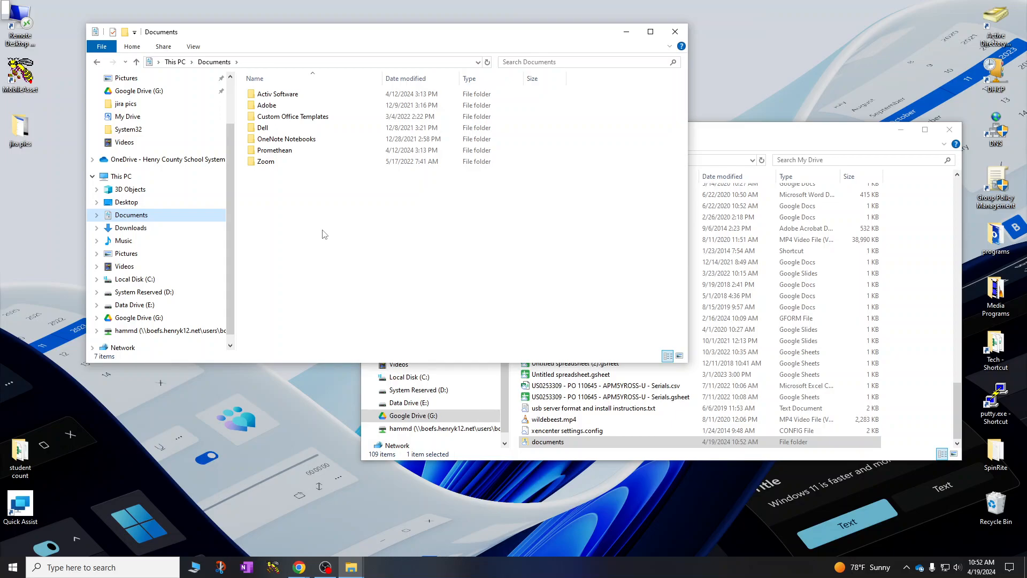
# Copy all folders from the local Documents folder into the new "documents" folder in My Drive.
pyautogui.click(769, 140)
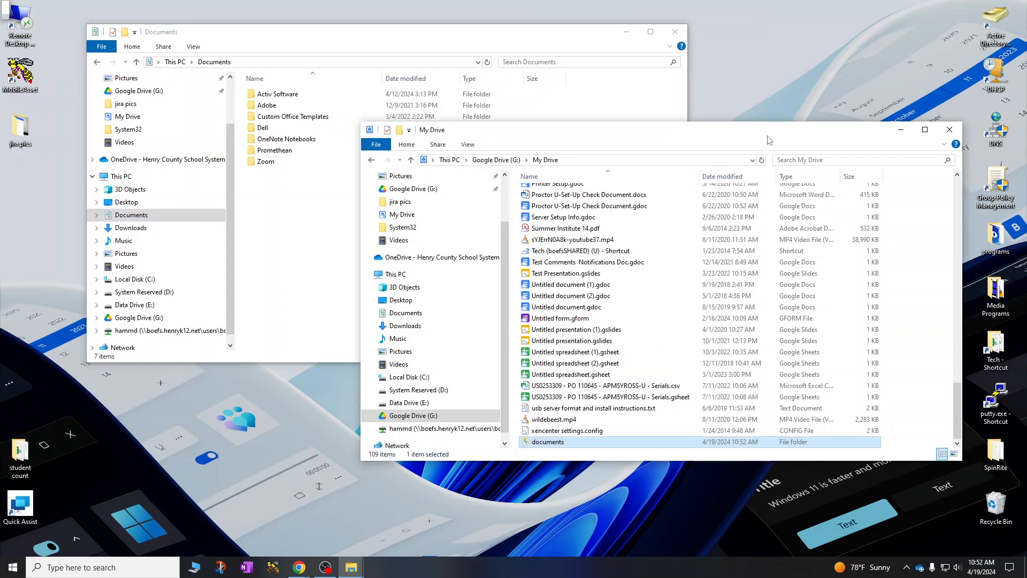
pyautogui.doubleClick(548, 442)
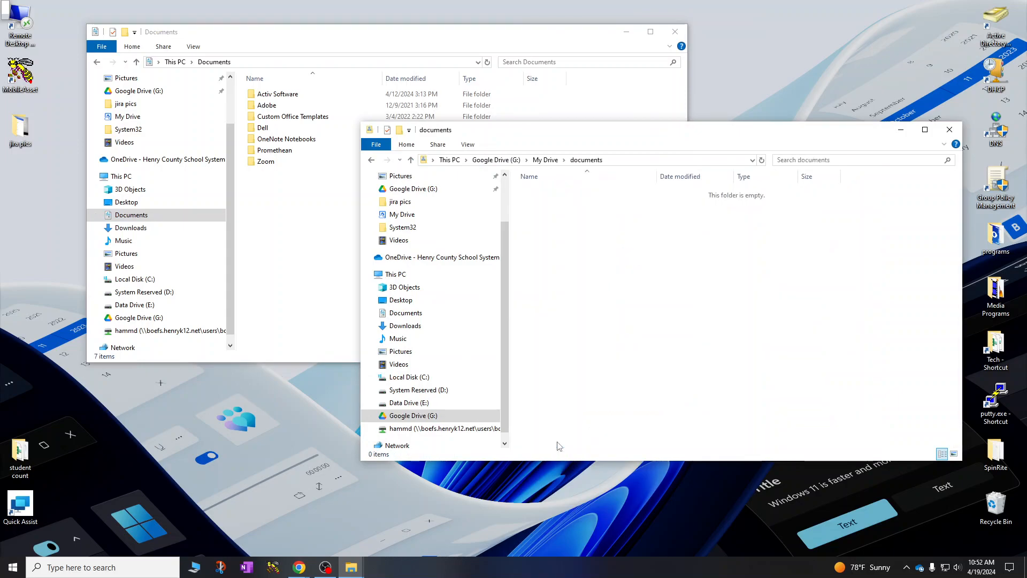
pyautogui.moveTo(276, 222); pyautogui.dragTo(288, 78)
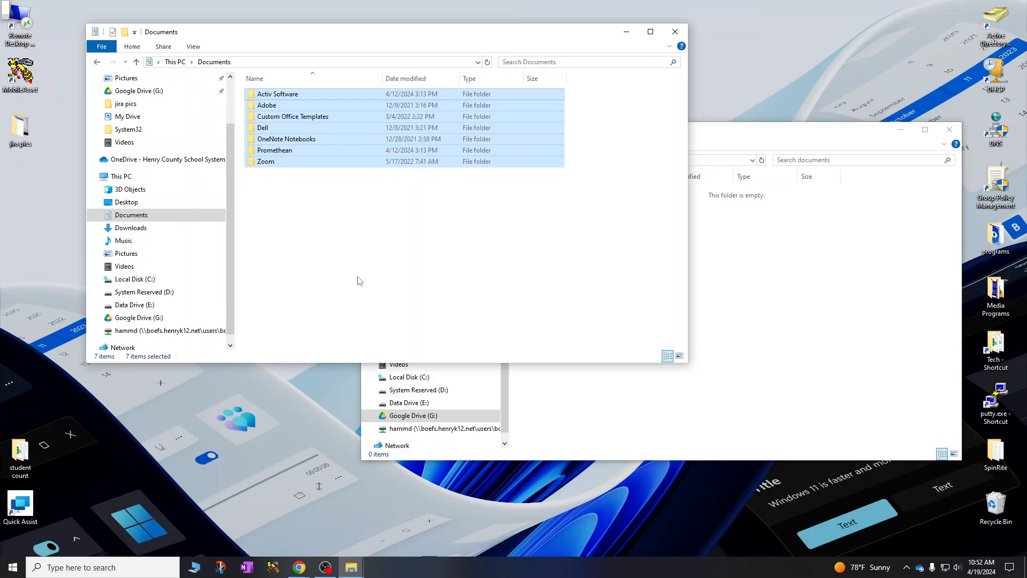
pyautogui.rightClick(350, 129)
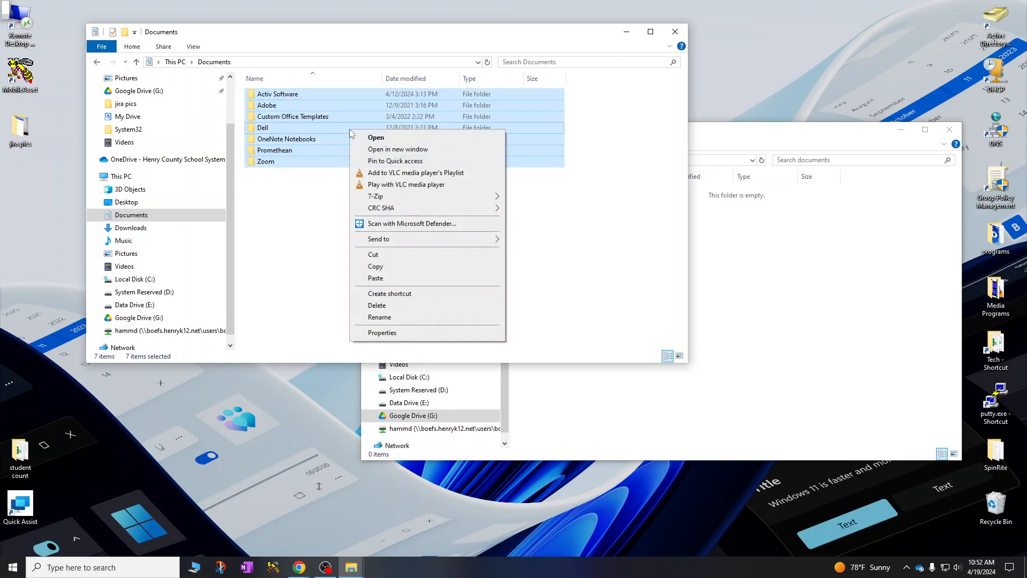
pyautogui.click(379, 268)
pyautogui.click(758, 268)
pyautogui.rightClick(601, 264)
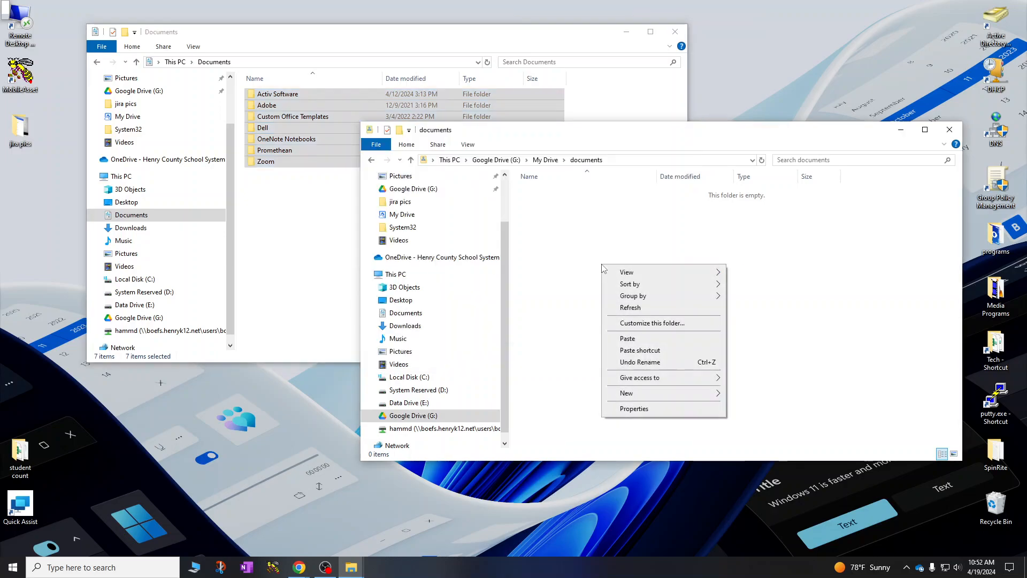
pyautogui.click(637, 337)
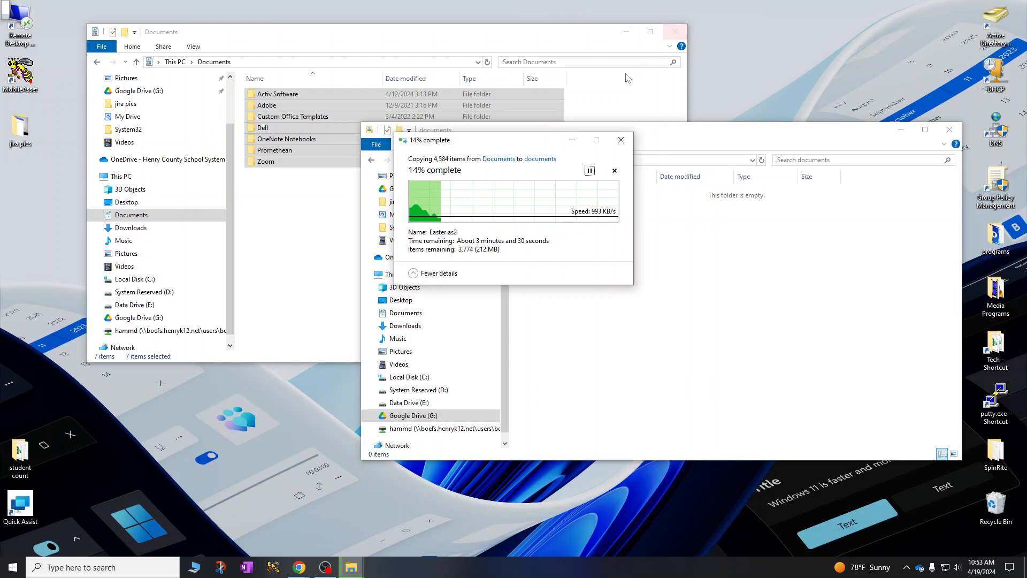
# Close the local Documents window and return to the My Drive folder while the copy runs, moving its progress window aside.
pyautogui.moveTo(480, 142); pyautogui.dragTo(661, 112)
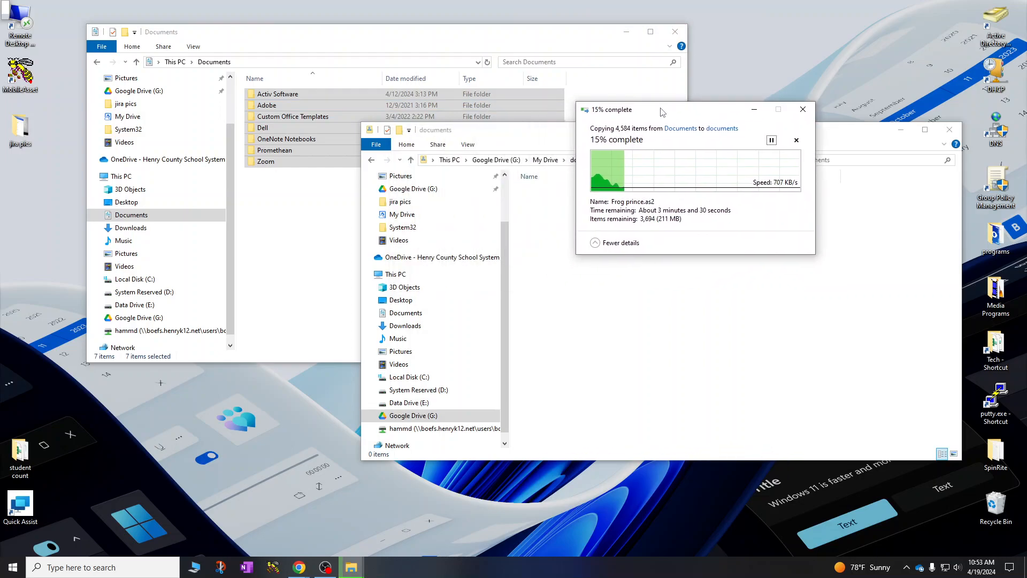
pyautogui.click(675, 32)
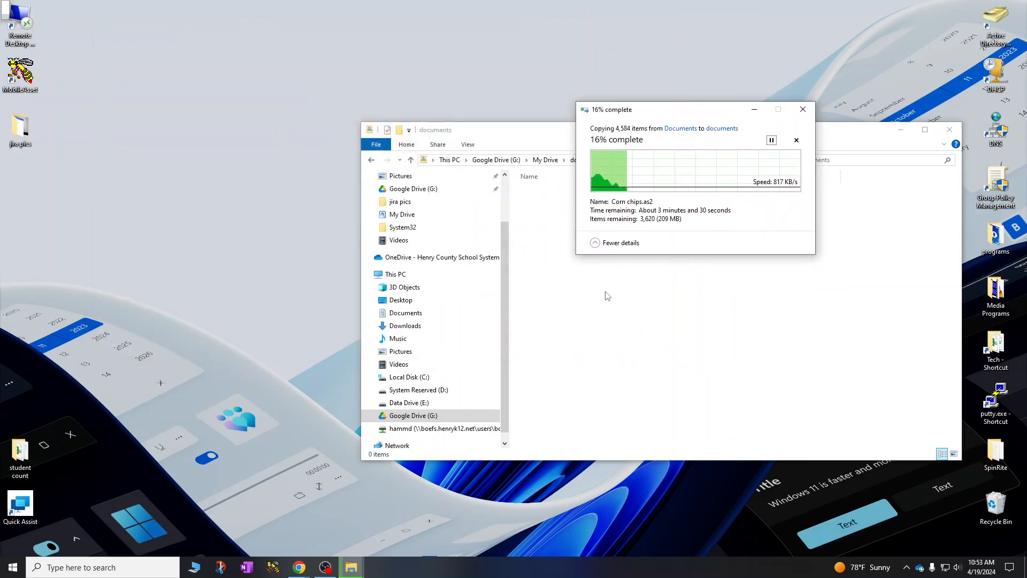
pyautogui.click(553, 143)
pyautogui.click(546, 160)
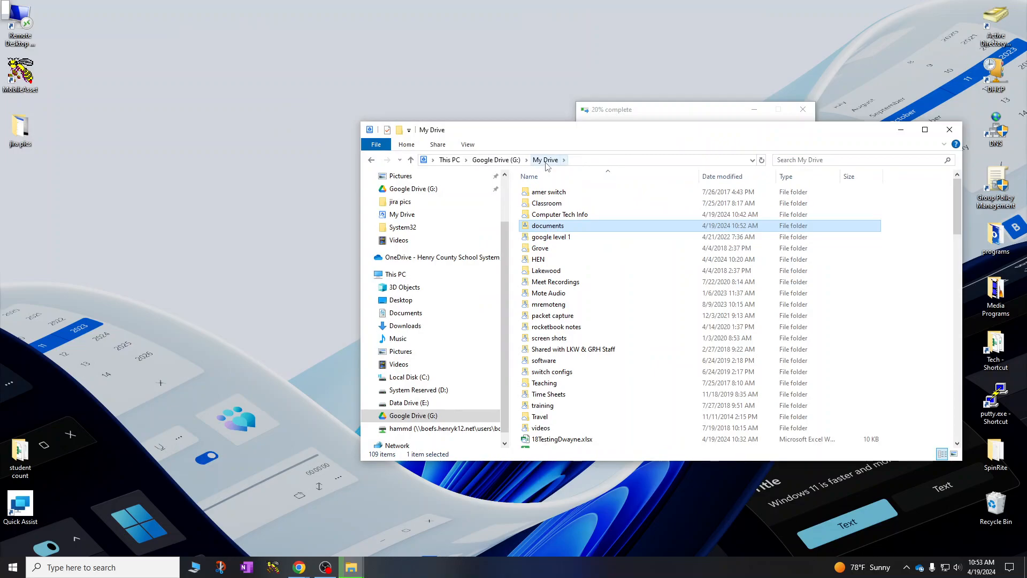
pyautogui.click(674, 111)
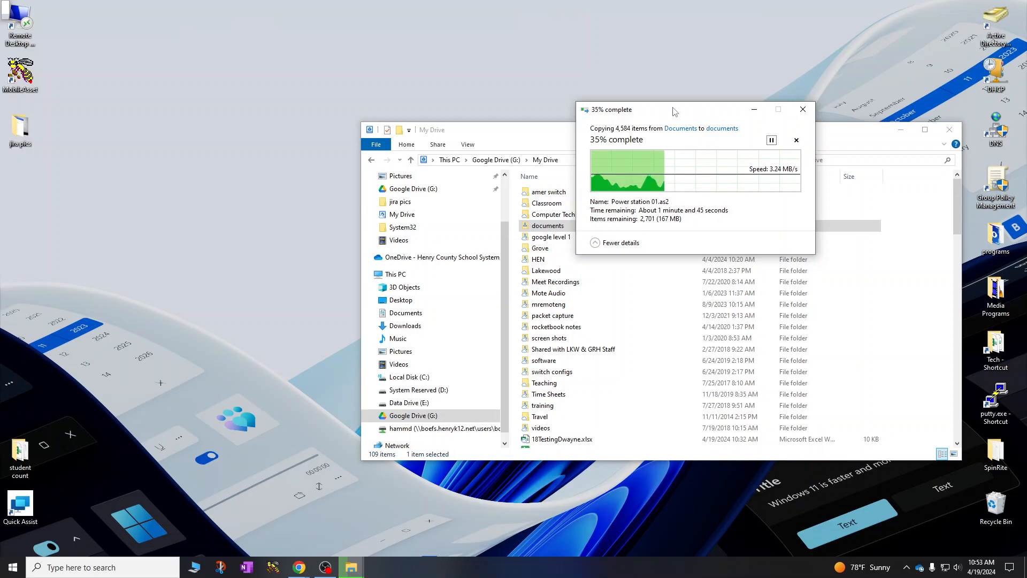
pyautogui.click(524, 141)
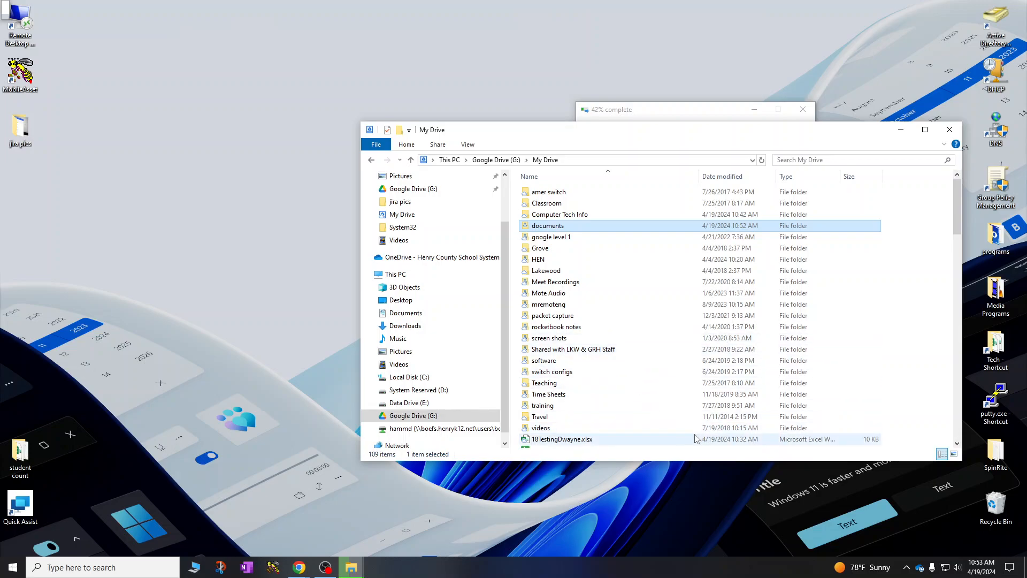
# Open the .xlsx workbook from My Drive with Excel as the default app for .xlsx files, and dismiss the Google Drive editing prompt.
pyautogui.click(582, 440)
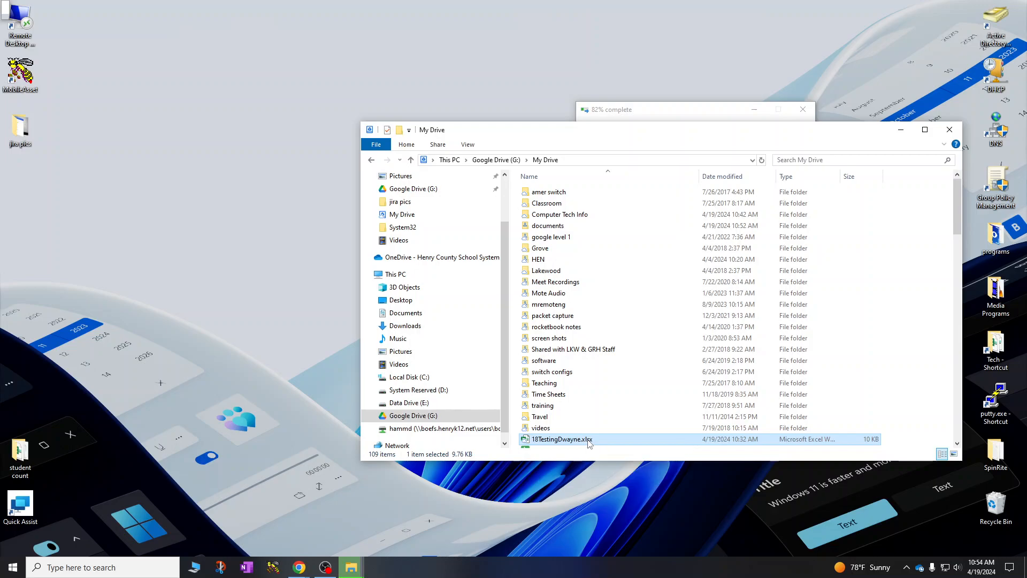
pyautogui.rightClick(589, 442)
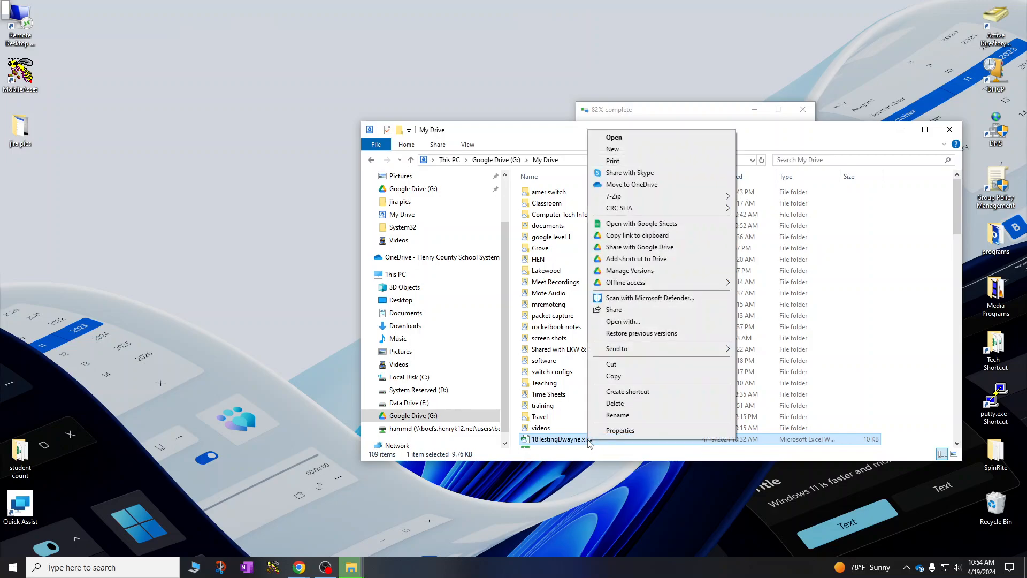
pyautogui.click(624, 322)
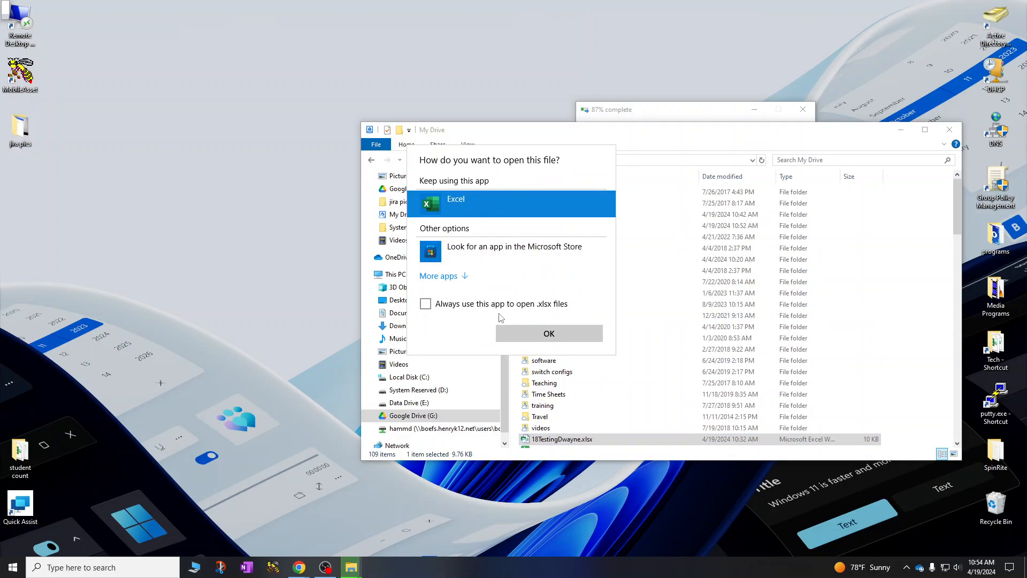
pyautogui.click(426, 304)
pyautogui.click(550, 335)
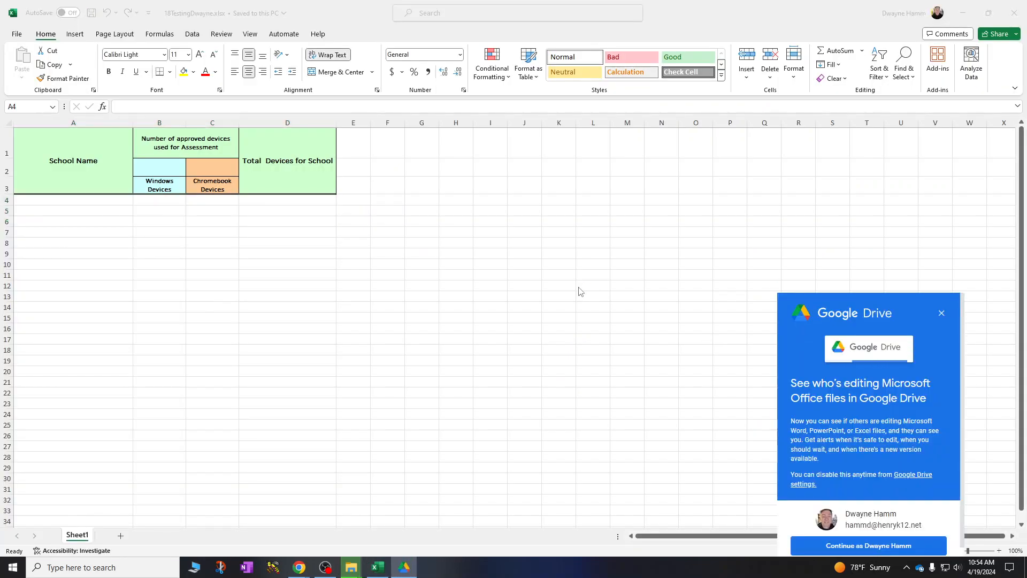
pyautogui.click(942, 314)
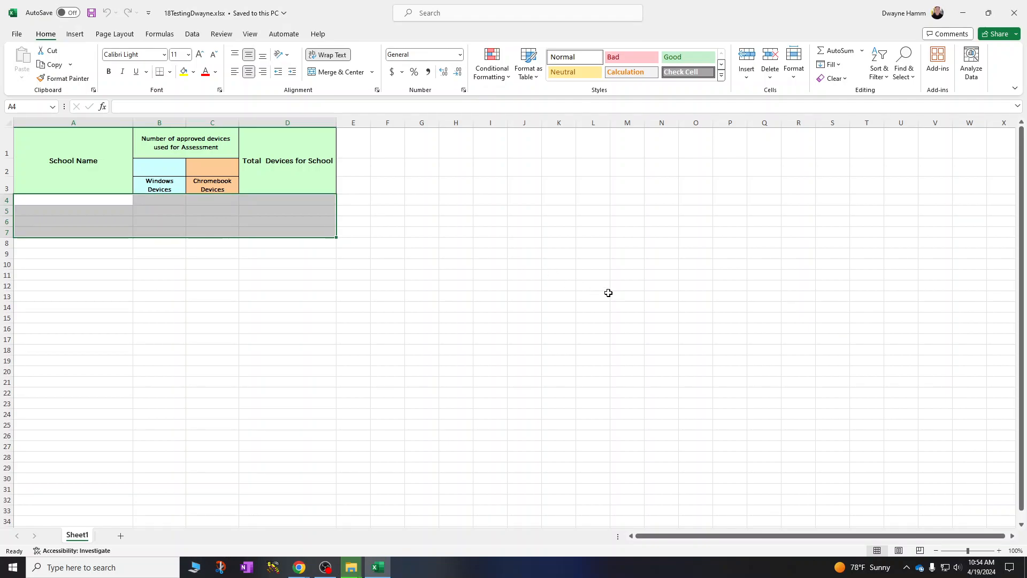
pyautogui.click(81, 241)
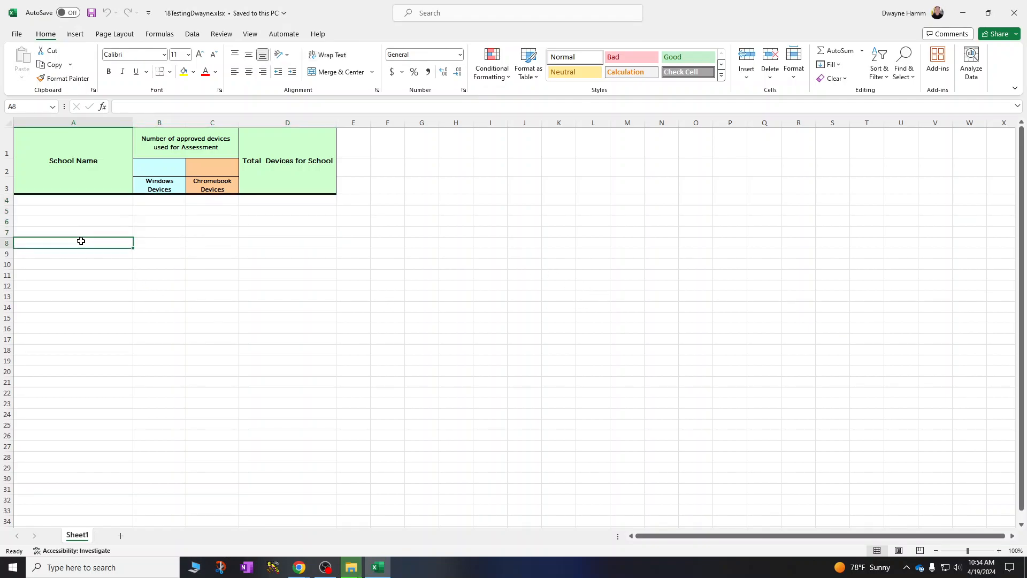
# Enter "jlfdjfdas;;jfda" in cell A8, save the workbook, and close it.
pyautogui.write('jlfdjfdas;;jfda')
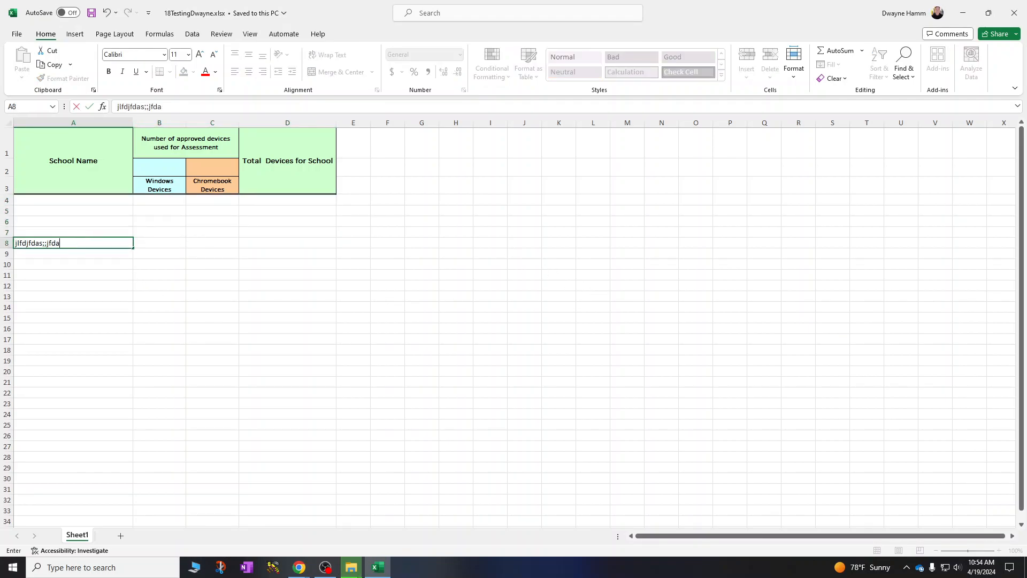
pyautogui.click(91, 13)
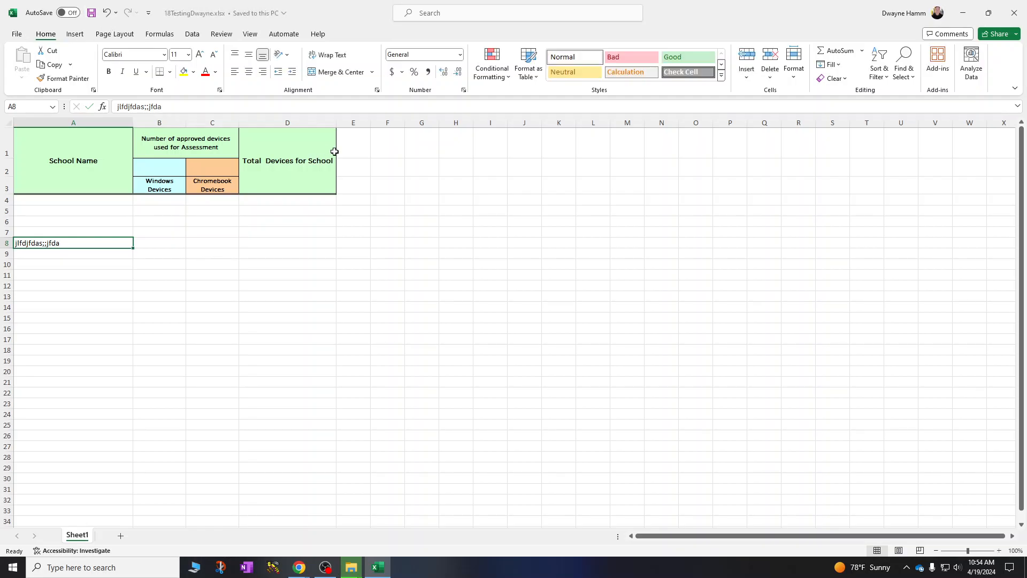
pyautogui.click(1014, 12)
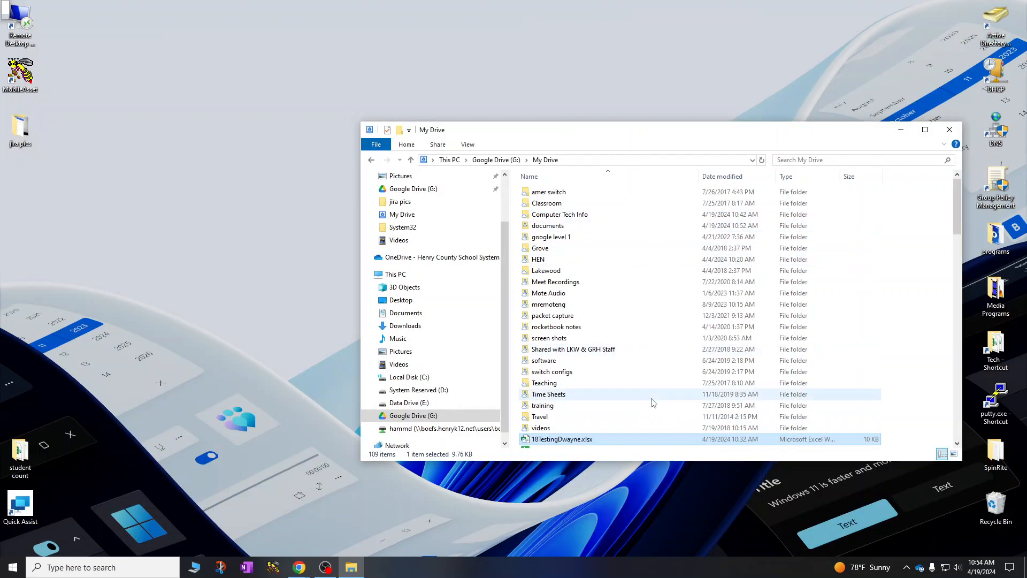
# Reopen the .xlsx workbook from My Drive, choosing Excel as the app to always use for .xlsx files, and close it.
pyautogui.rightClick(611, 442)
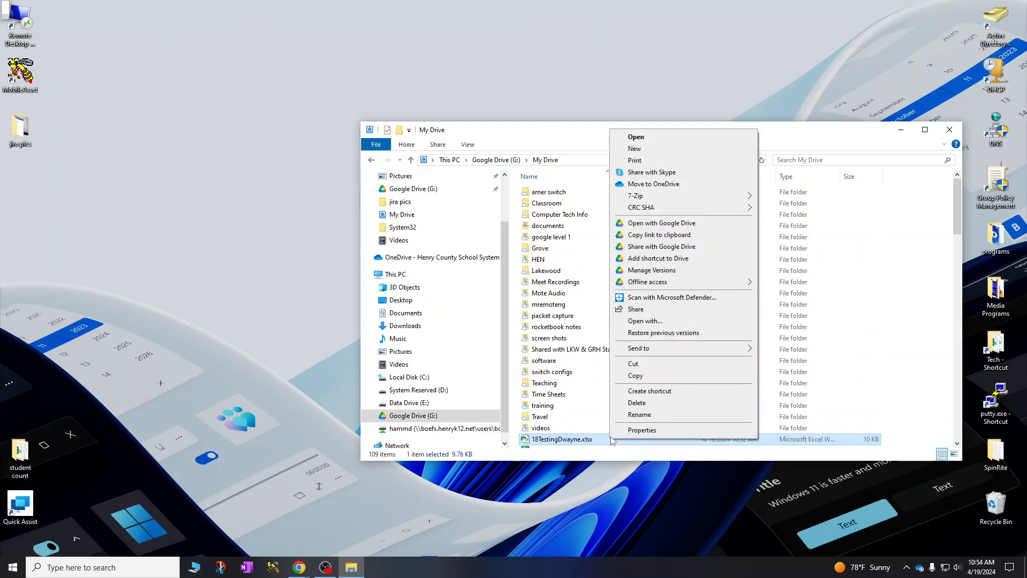
pyautogui.click(647, 321)
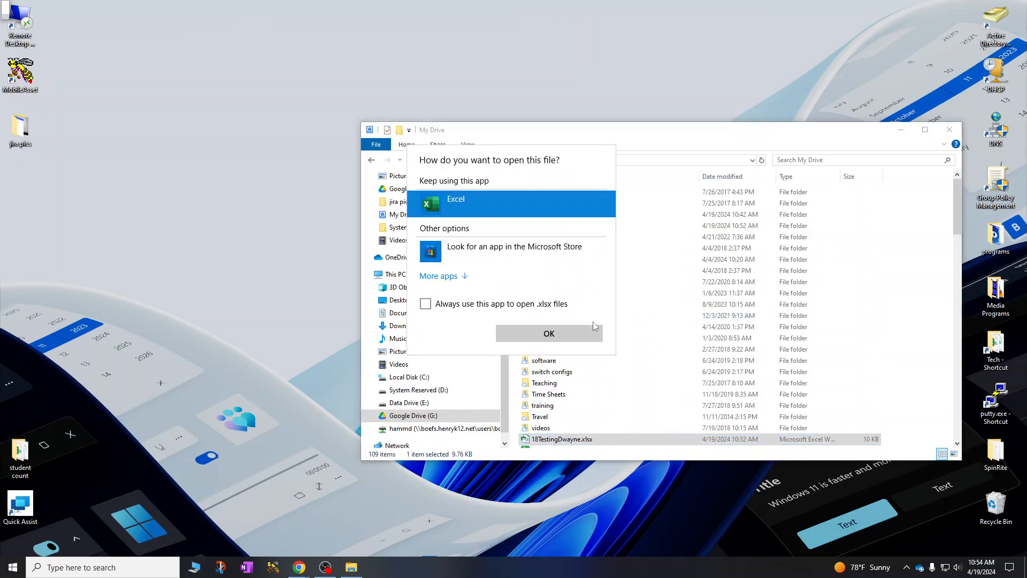
pyautogui.click(462, 303)
pyautogui.click(545, 331)
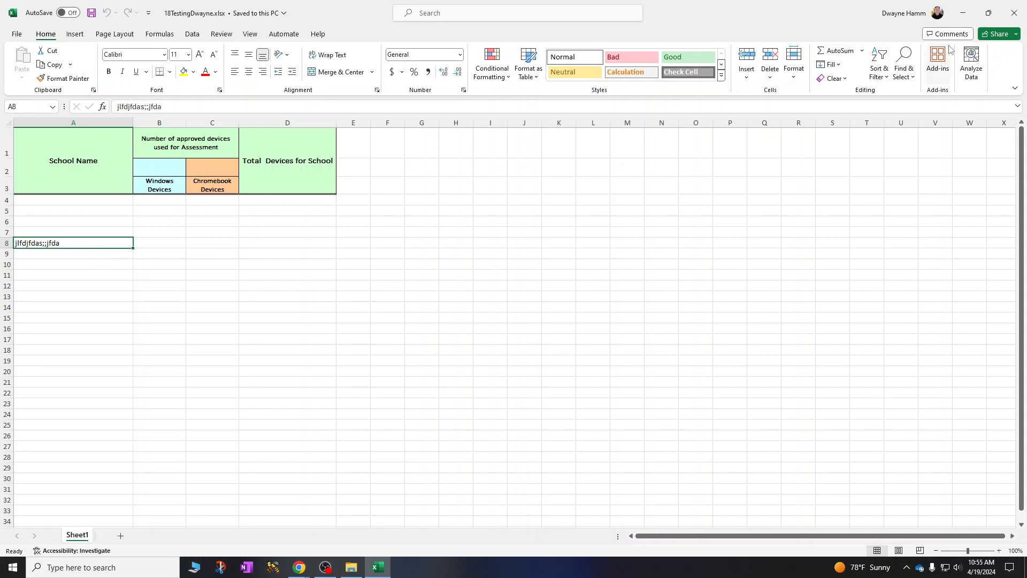
pyautogui.click(1011, 12)
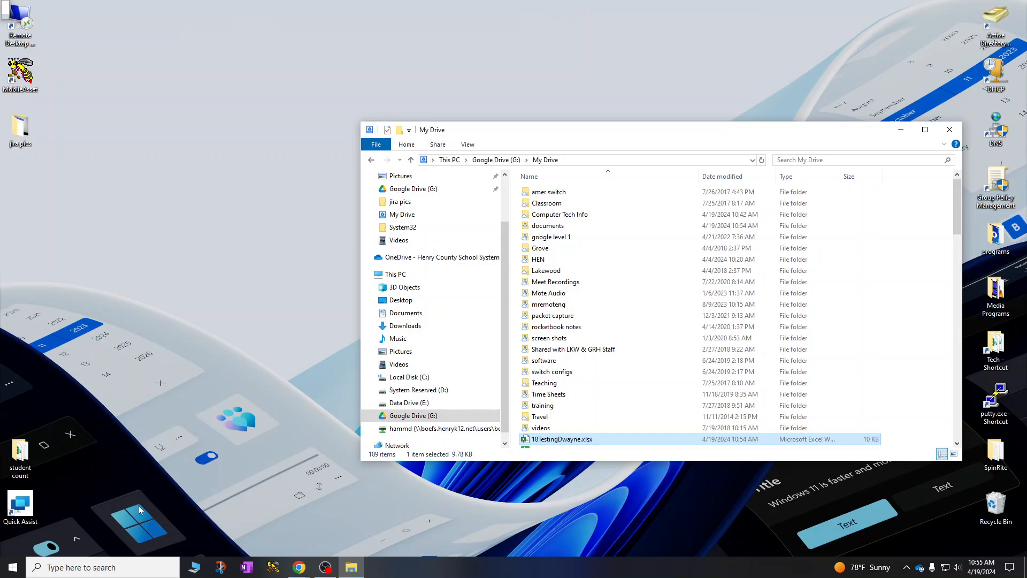
# Launch PowerPoint and create a presentation from the Colorful abstract pitch deck template.
pyautogui.click(111, 568)
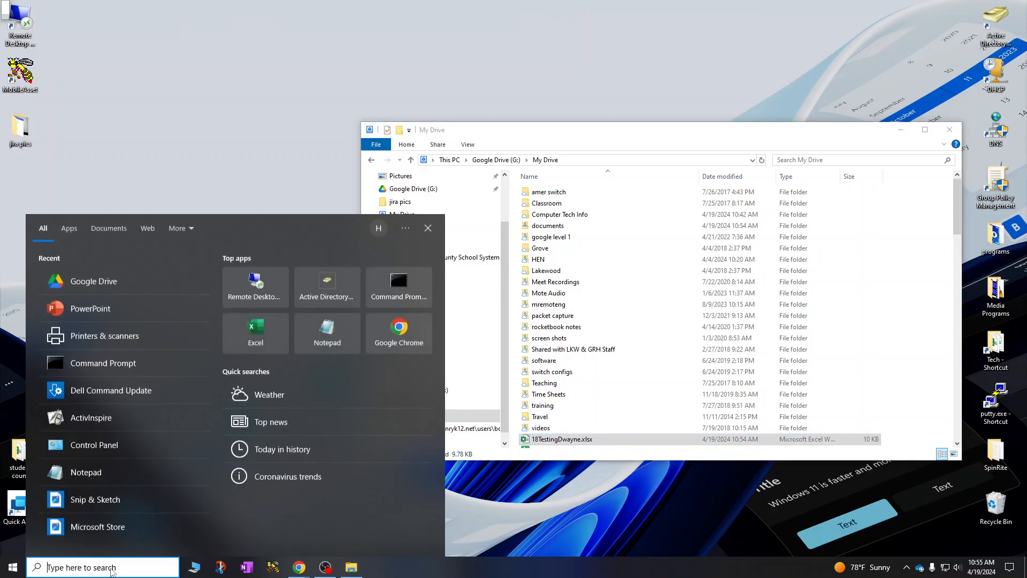
pyautogui.write('power')
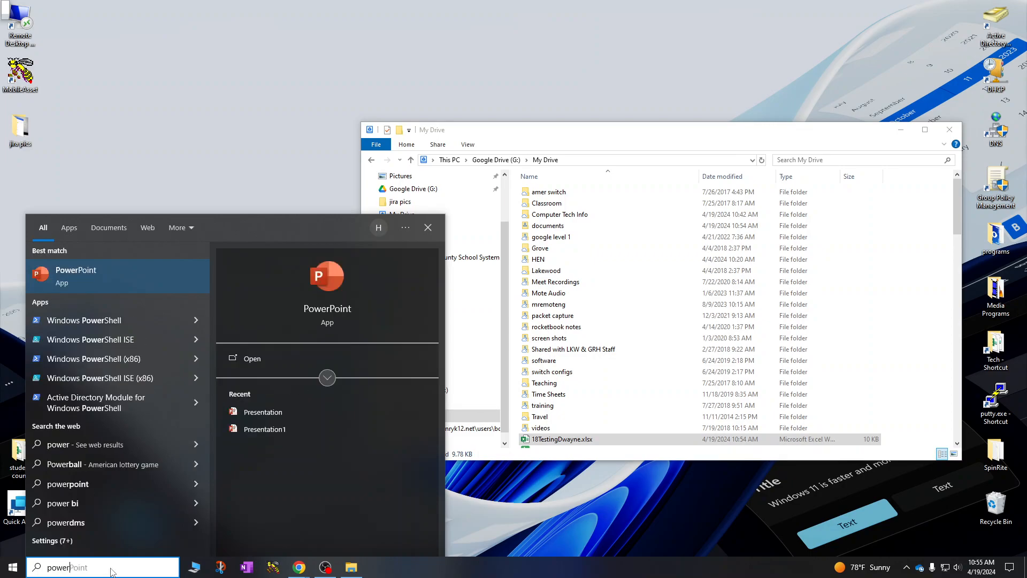
pyautogui.press('Return')
pyautogui.click(256, 134)
pyautogui.click(578, 354)
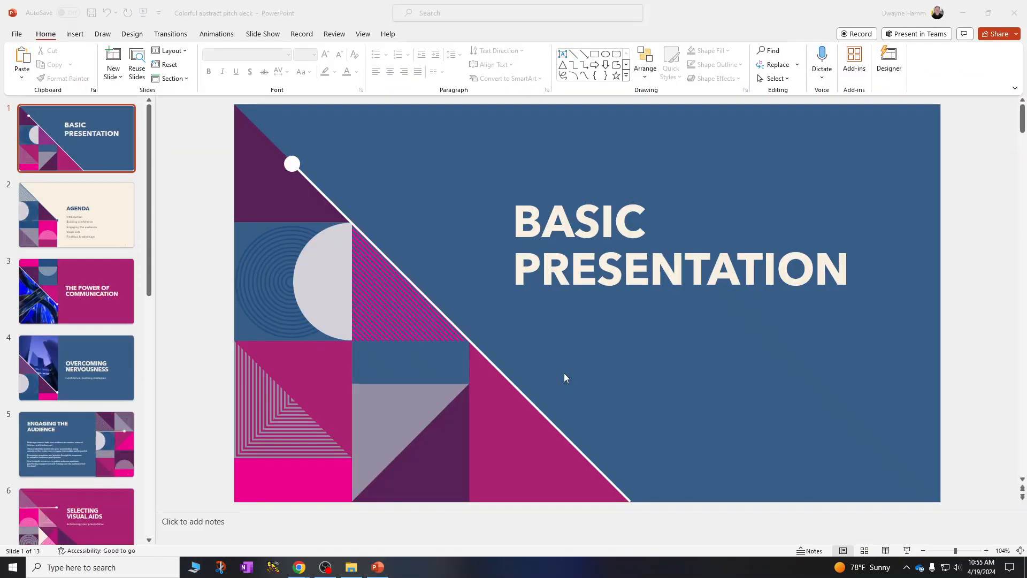
# Save the presentation as "Basic presentation.pptx" in the "documents" folder of My Drive on Google Drive (G:), and close PowerPoint.
pyautogui.click(16, 33)
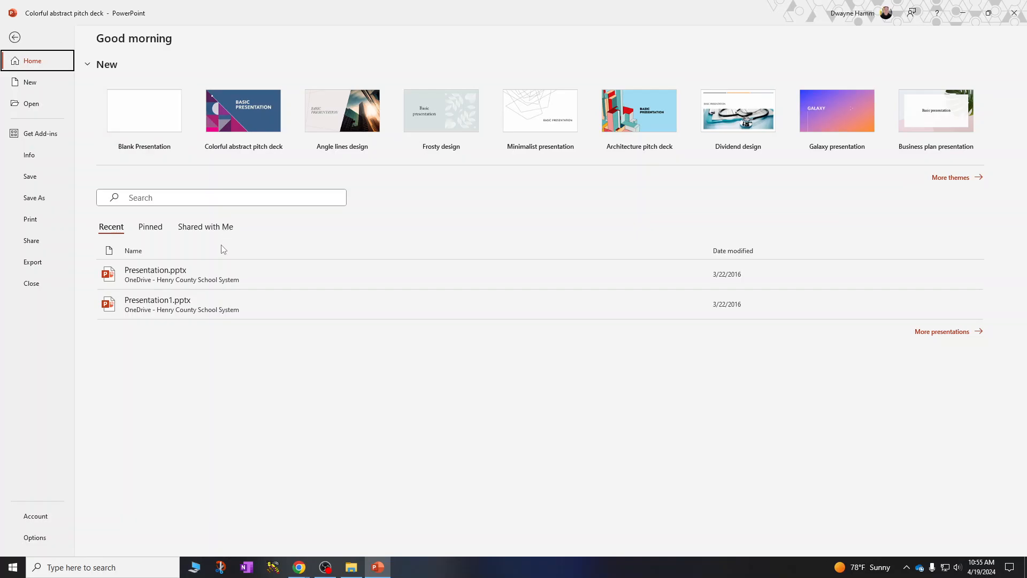
pyautogui.click(35, 199)
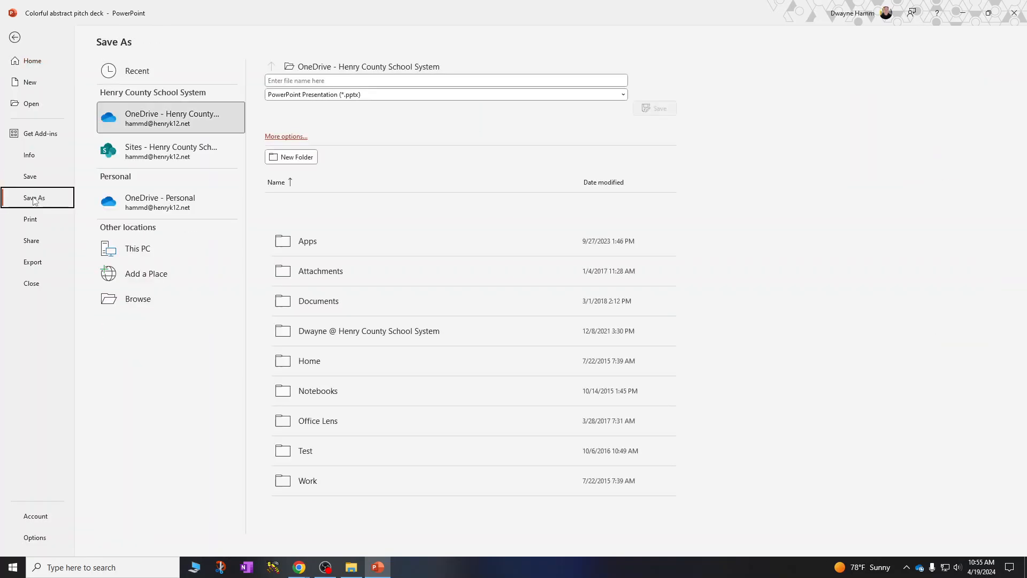
pyautogui.click(138, 301)
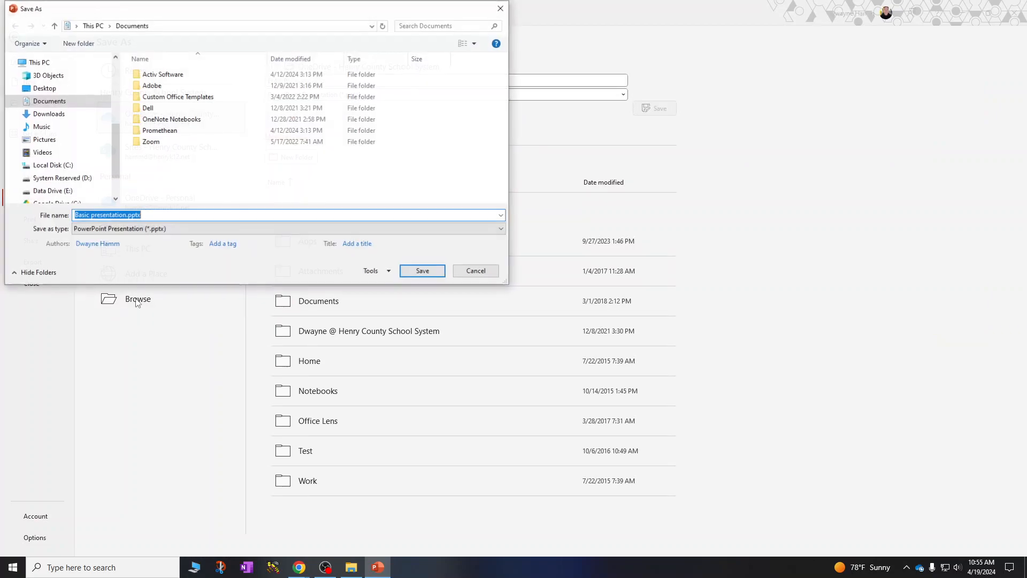
pyautogui.scroll(-2, 115, 133)
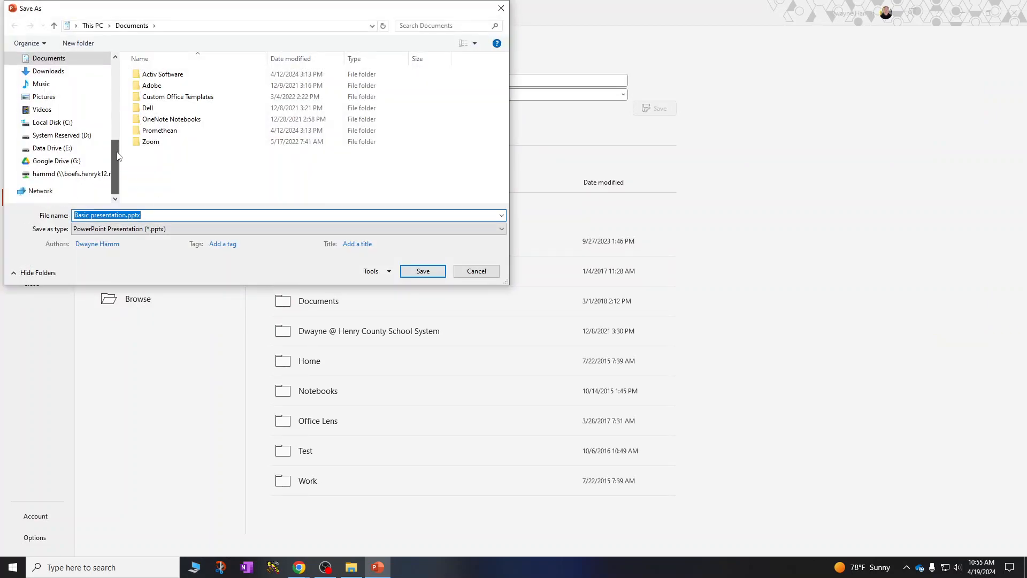
pyautogui.click(16, 162)
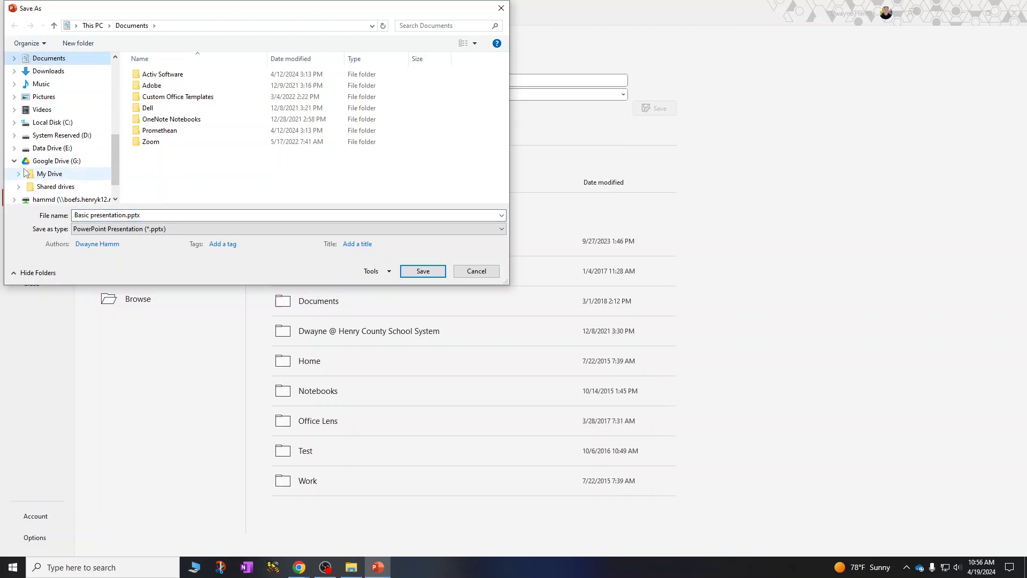
pyautogui.click(19, 174)
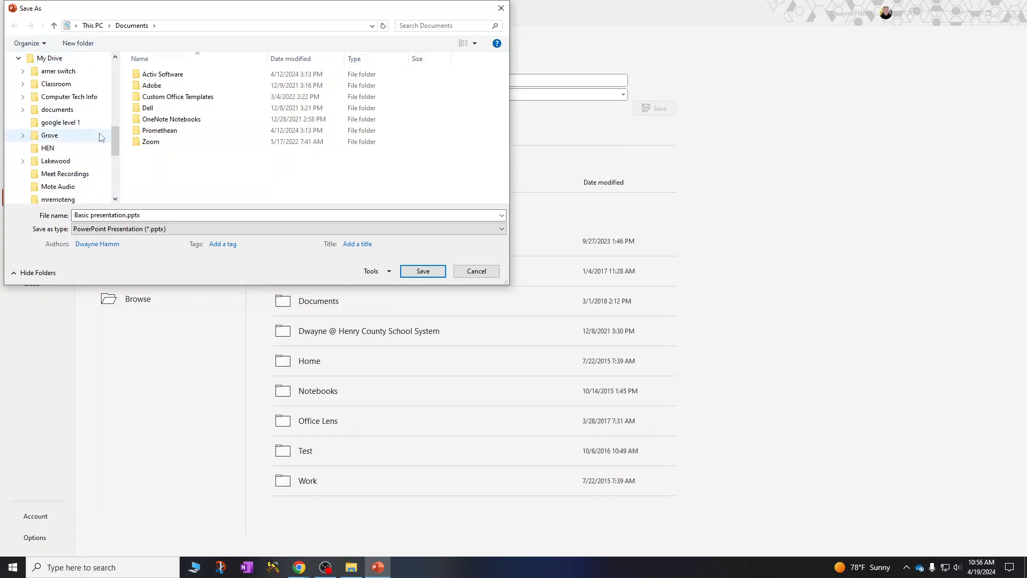
pyautogui.click(56, 110)
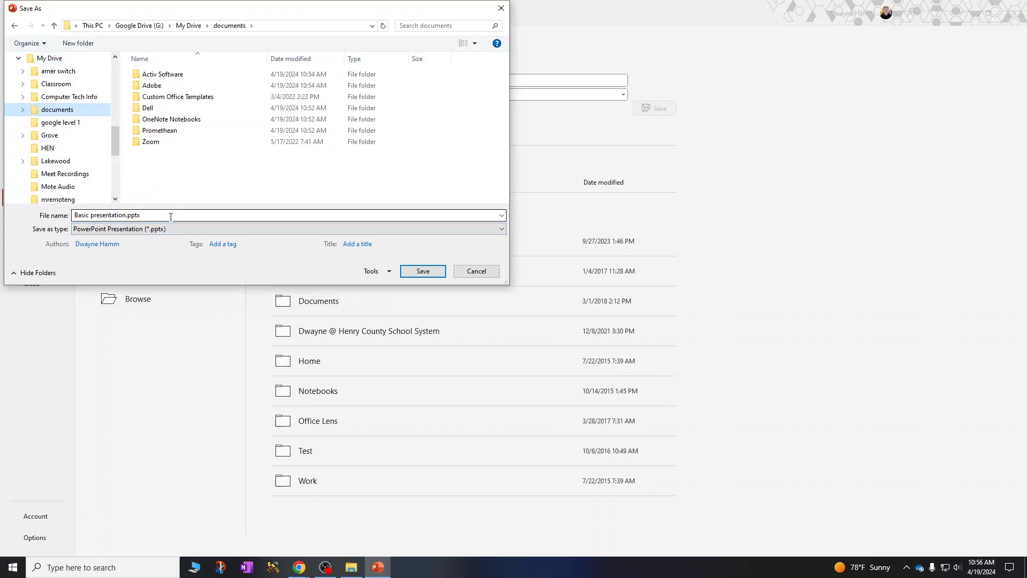
pyautogui.click(428, 274)
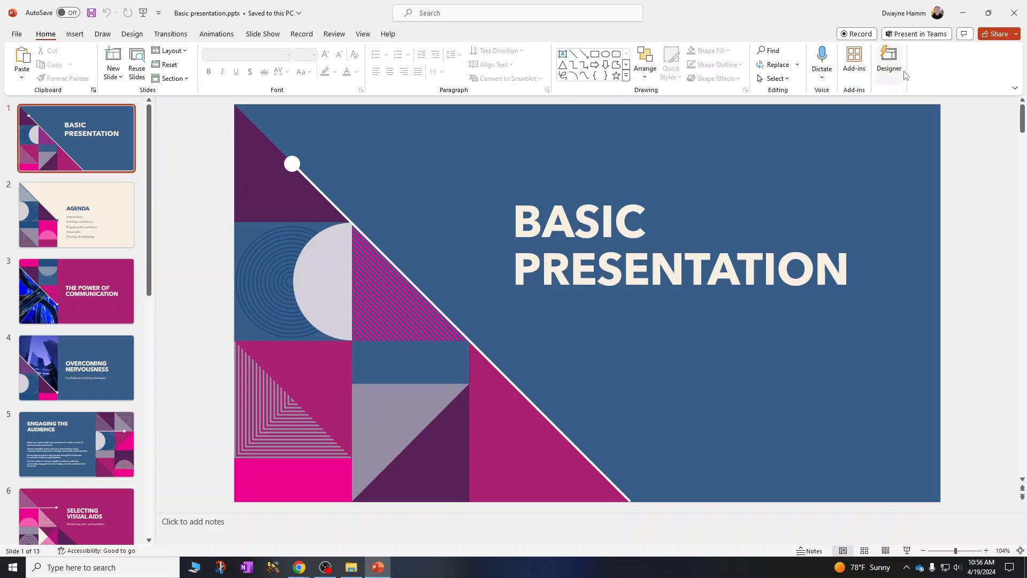
pyautogui.click(1021, 14)
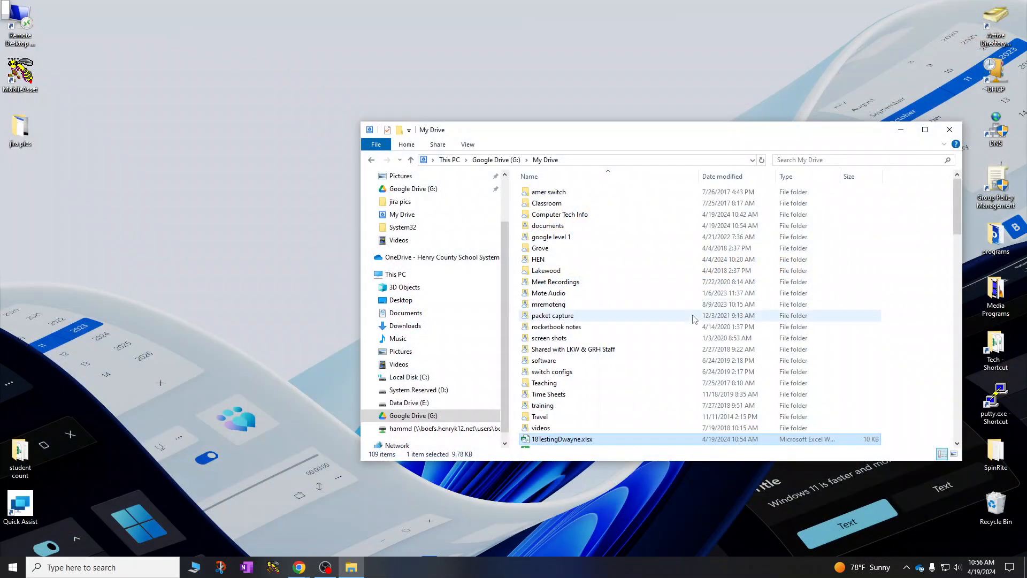
# Open "Basic presentation.pptx" from My Drive's "documents" folder, always using PowerPoint for .pptx files, and close the presentation and folder windows.
pyautogui.doubleClick(553, 225)
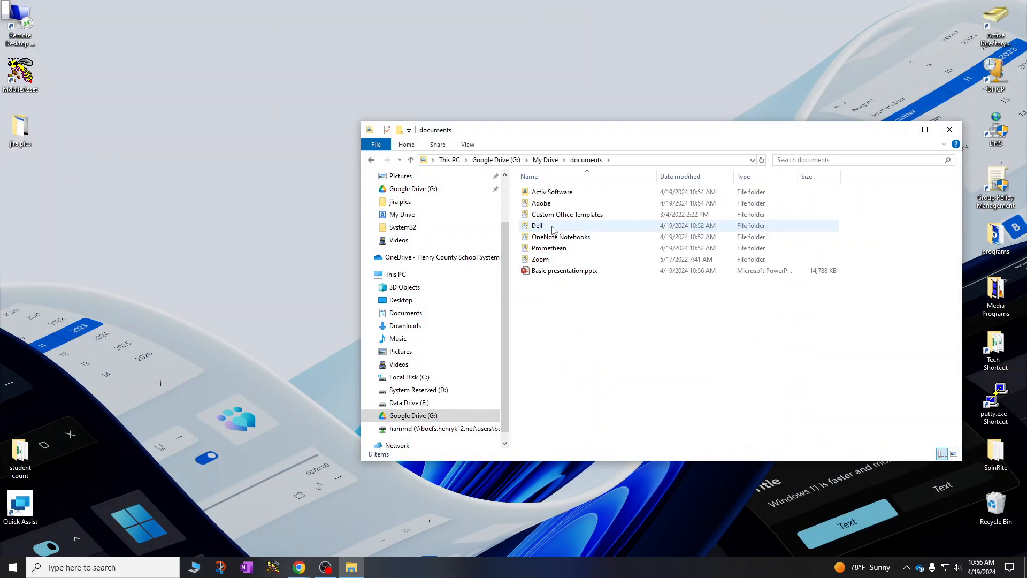
pyautogui.click(573, 271)
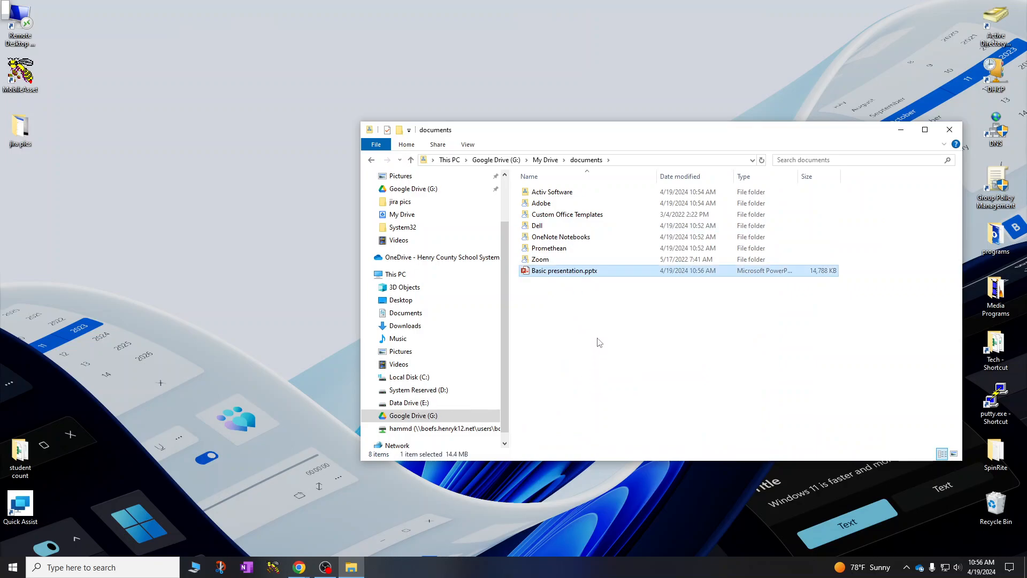
pyautogui.rightClick(589, 274)
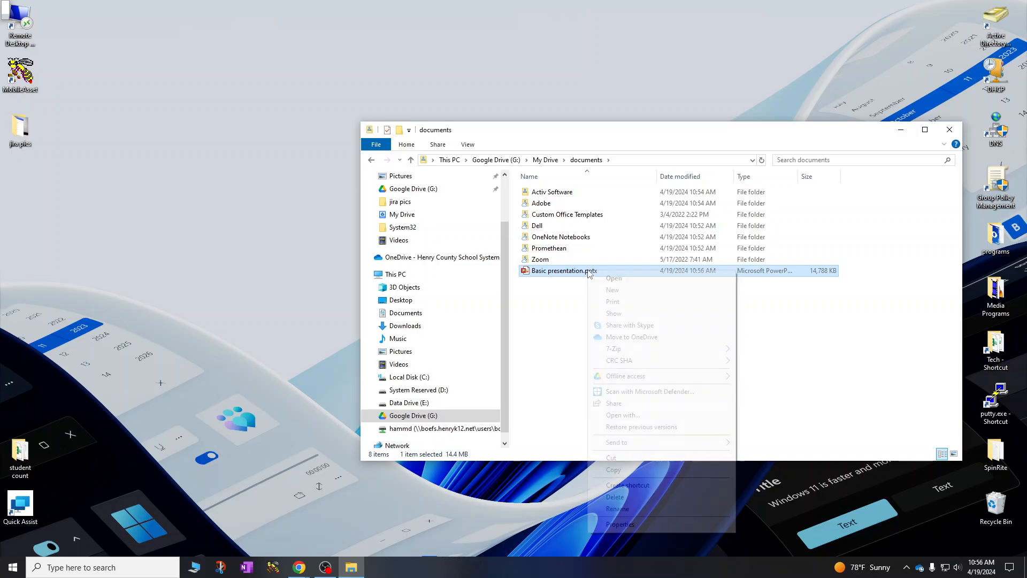
pyautogui.click(629, 415)
pyautogui.click(507, 306)
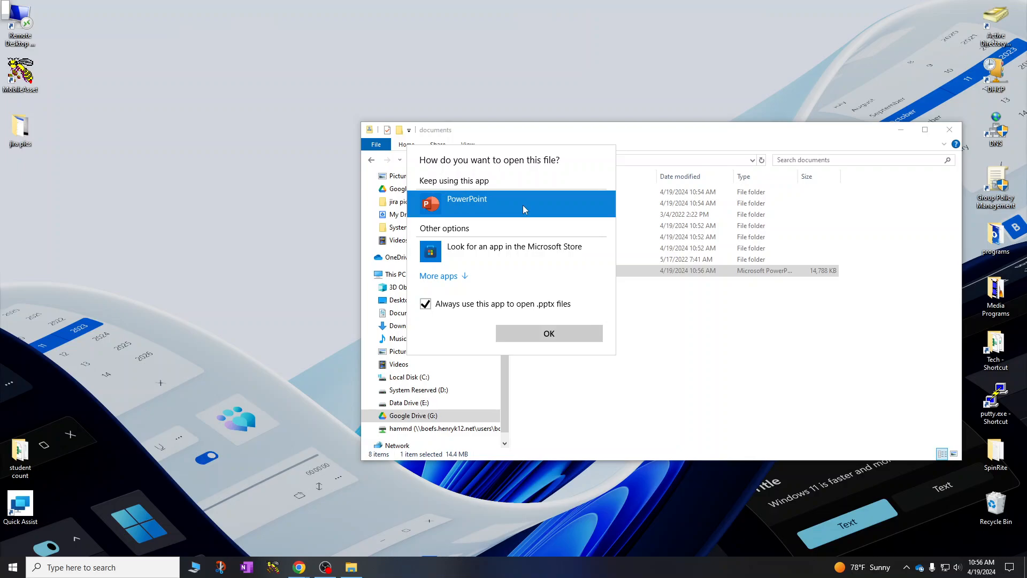
pyautogui.click(556, 335)
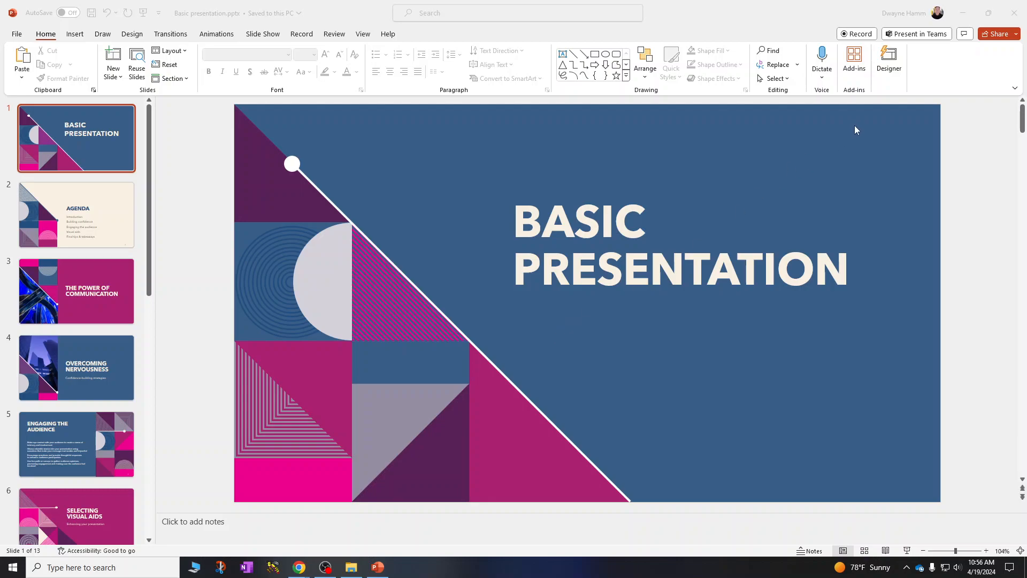
pyautogui.click(1014, 12)
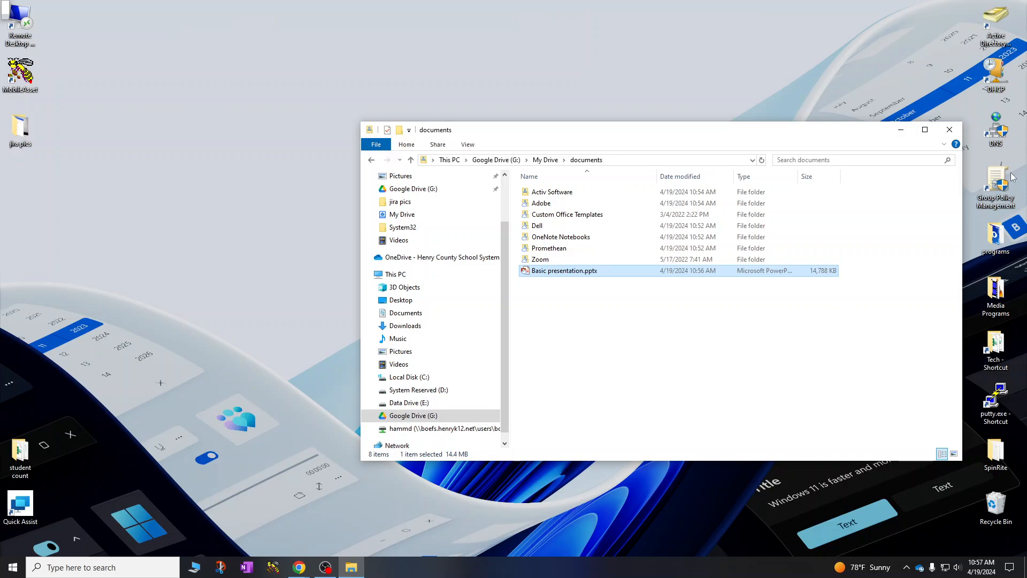
pyautogui.click(949, 129)
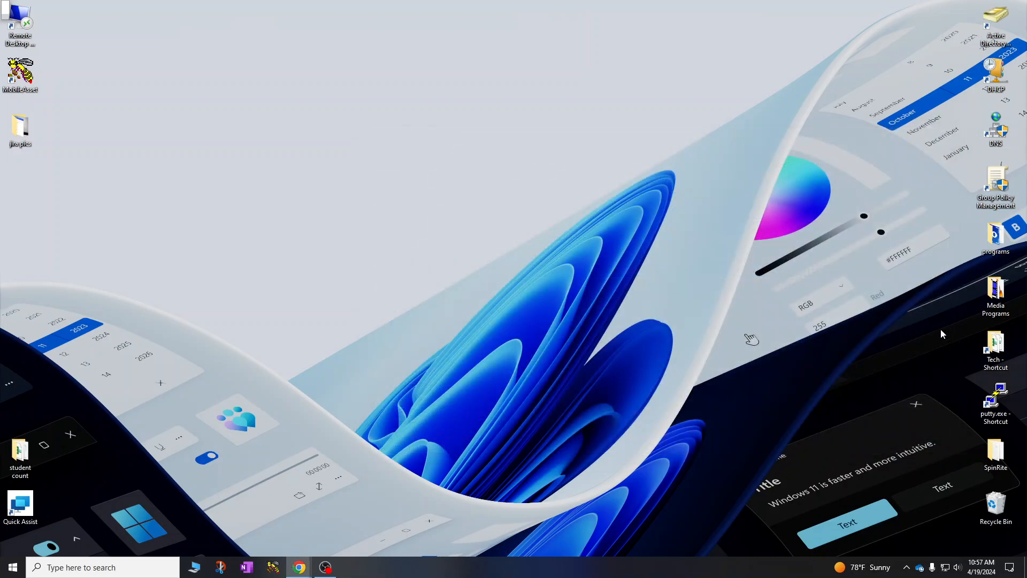